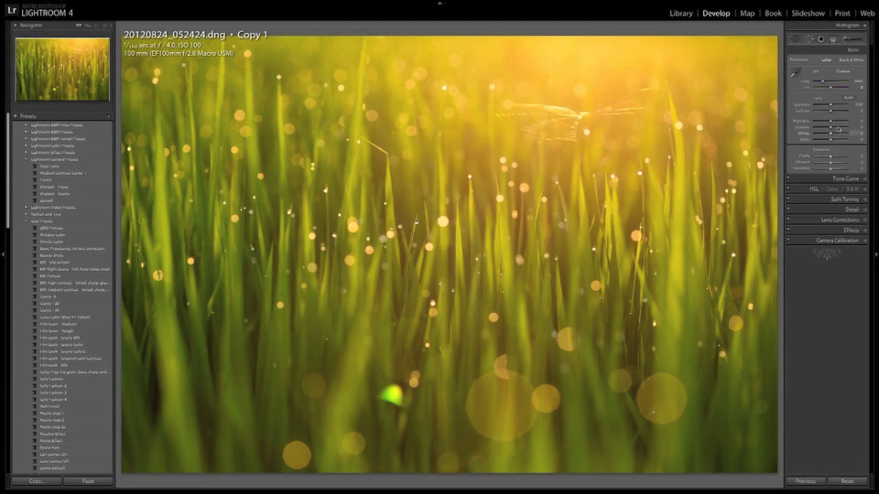
- Raise the photo's Clarity and Vibrance moderately and its Saturation slightly
click(855, 155)
key(shift+Up)
key(Return)
click(856, 163)
key(shift+Up)
key(Return)
click(857, 168)
key(Up)
key(Return)
- Add two diagonal graduated filters between the sunlit upper-right area and the lower-left grass, and compare the photo with its original version
click(833, 40)
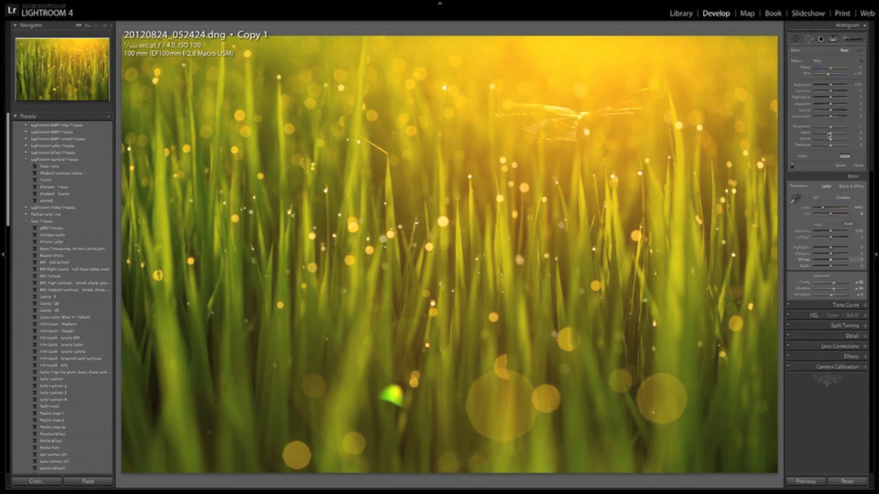
drag(830, 78, 834, 76)
drag(622, 60, 330, 294)
drag(474, 170, 468, 183)
drag(468, 184, 455, 194)
drag(589, 80, 586, 69)
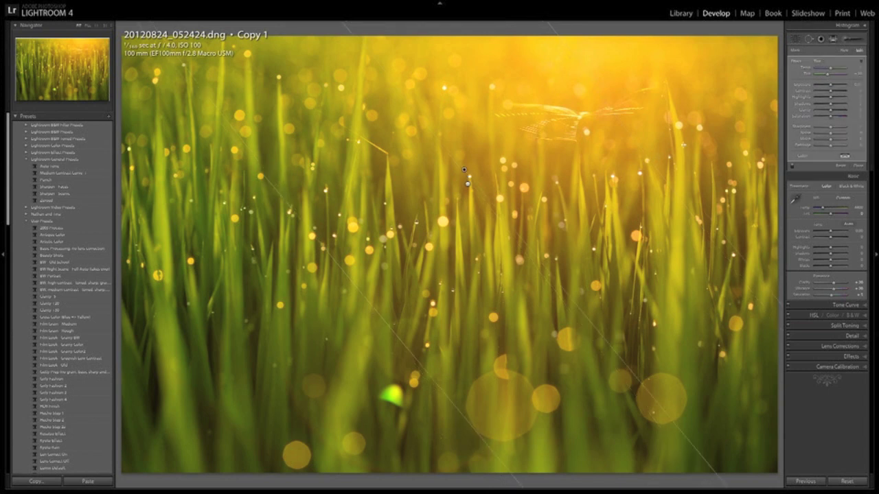
key(m)
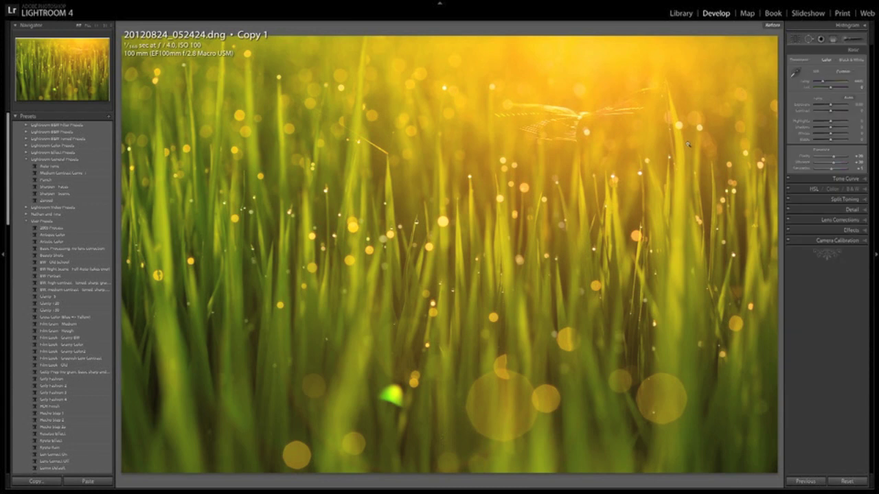
key(backslash)
key(backslash)
key(backslash)
- Adjust the lights, darks and shadows of the tone curve and increase the Contrast, comparing the result with the original
click(839, 180)
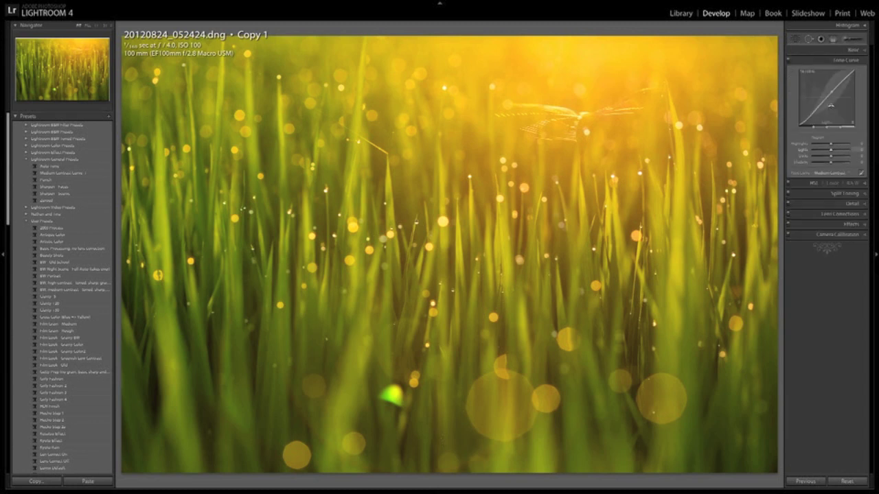
drag(831, 92, 817, 112)
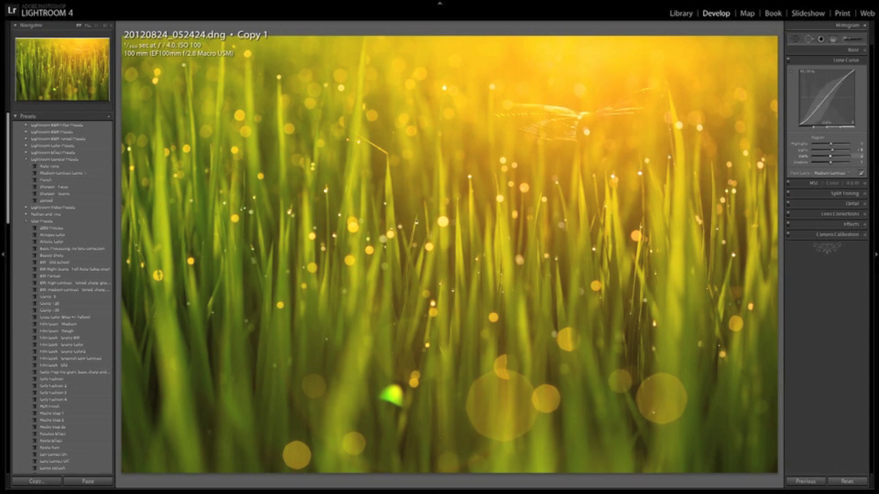
click(853, 51)
drag(830, 114, 833, 112)
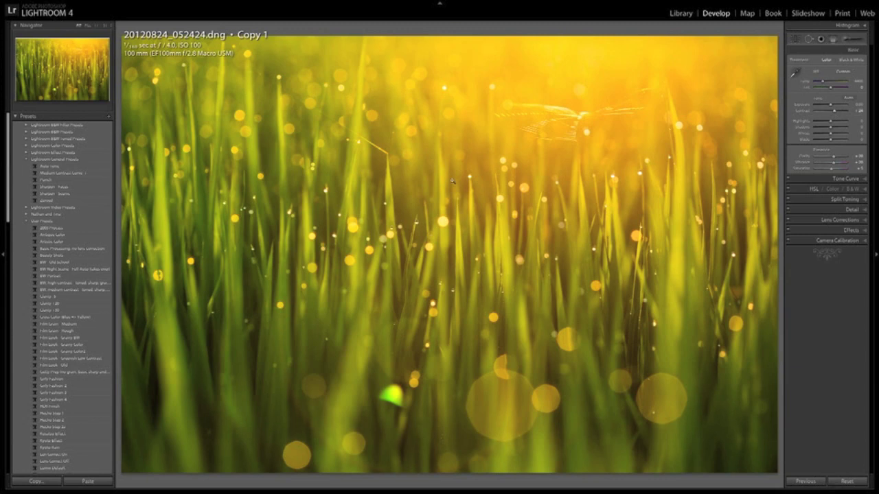
key(backslash)
key(backslash)
key(backslash)
key(backslash)
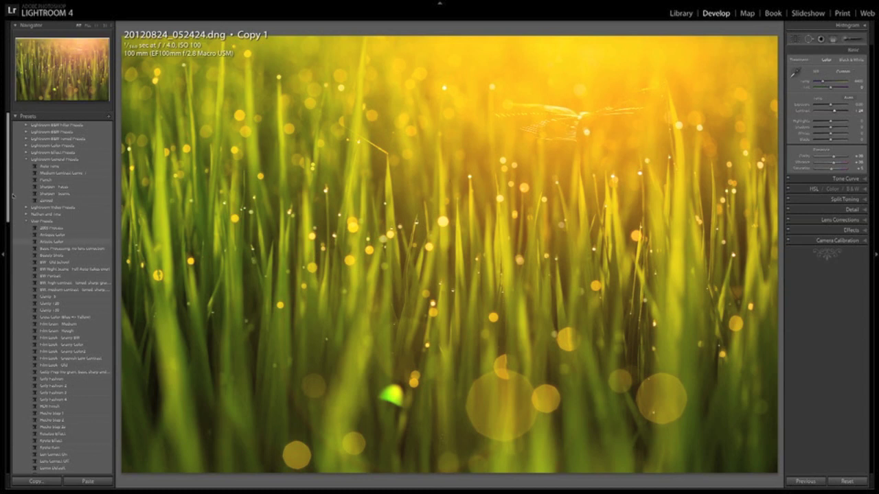
- Apply the Split Tone (Yellow / Blue) preset and slightly raise its shadow saturation
scroll(40, 253, down, 10)
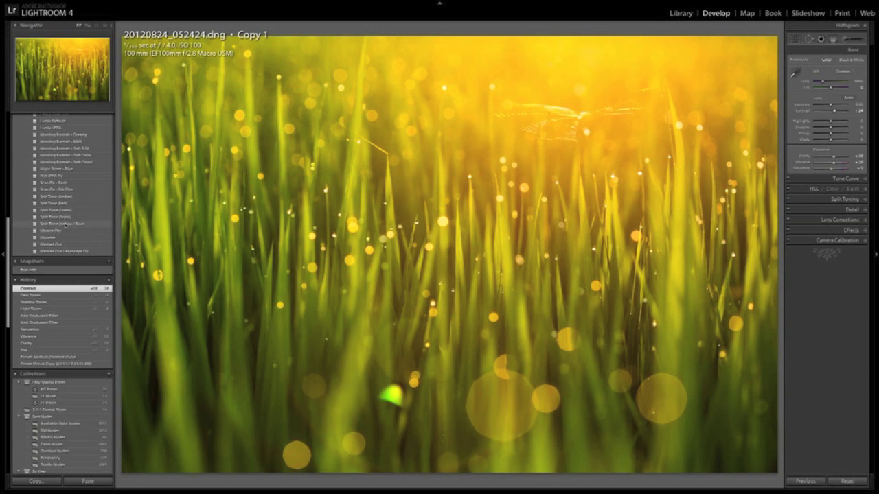
click(64, 225)
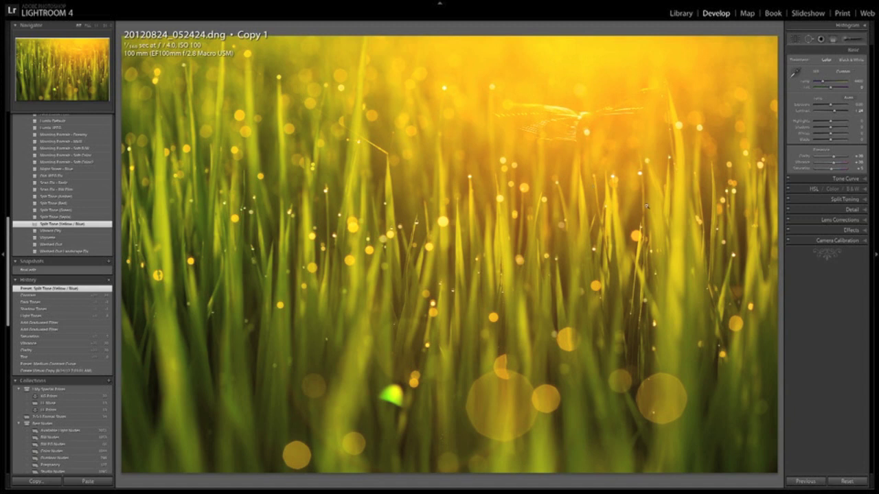
click(843, 199)
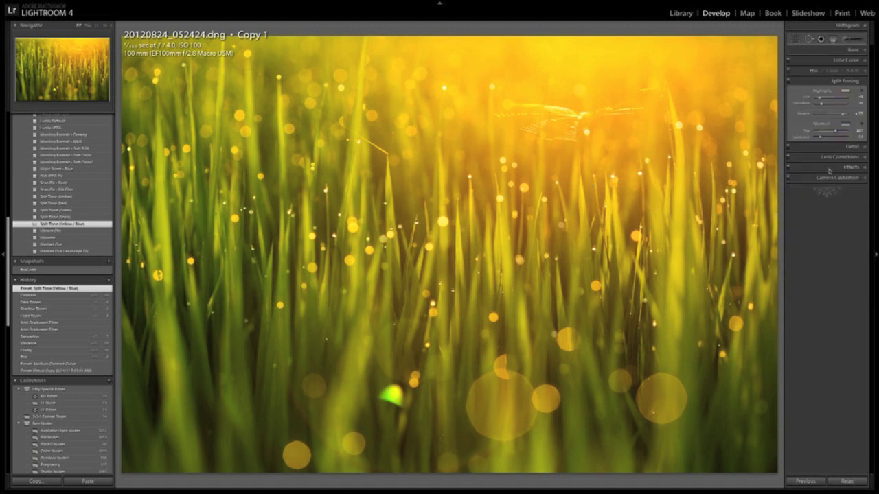
drag(820, 138, 821, 139)
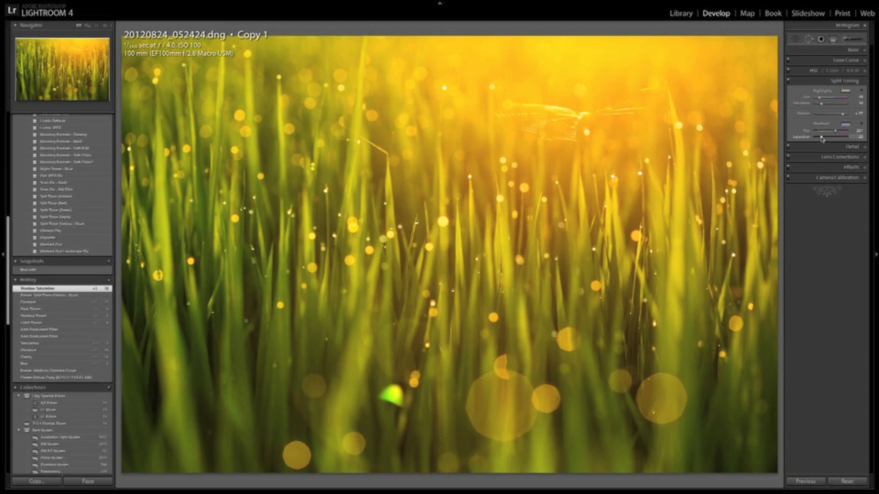
- Lower the white balance temperature slightly and compare the photo before and after the edits
click(851, 50)
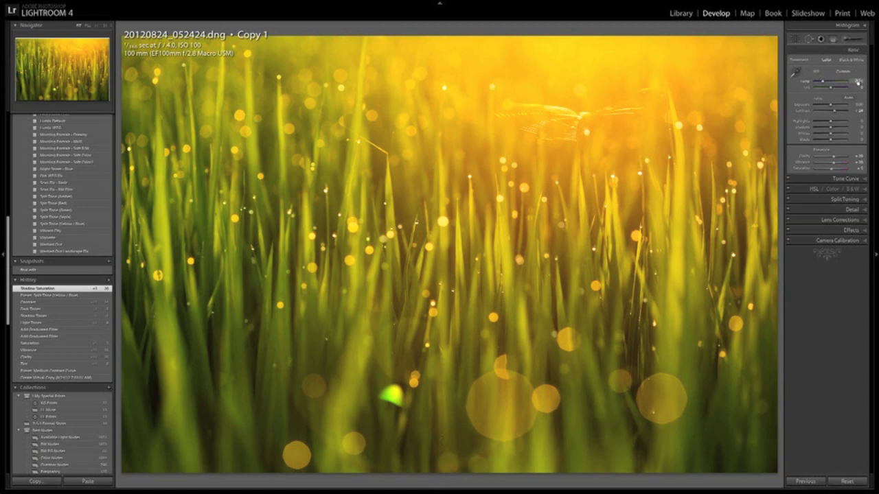
click(856, 81)
key(shift)
key(Return)
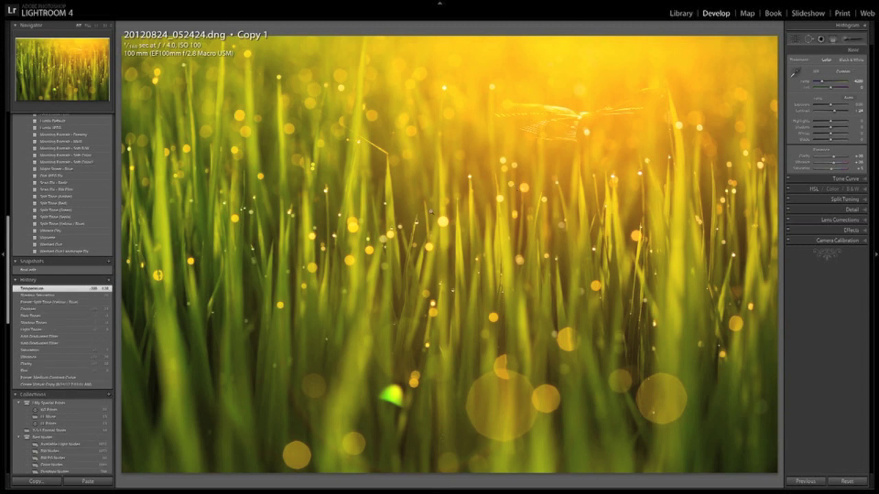
key(backslash)
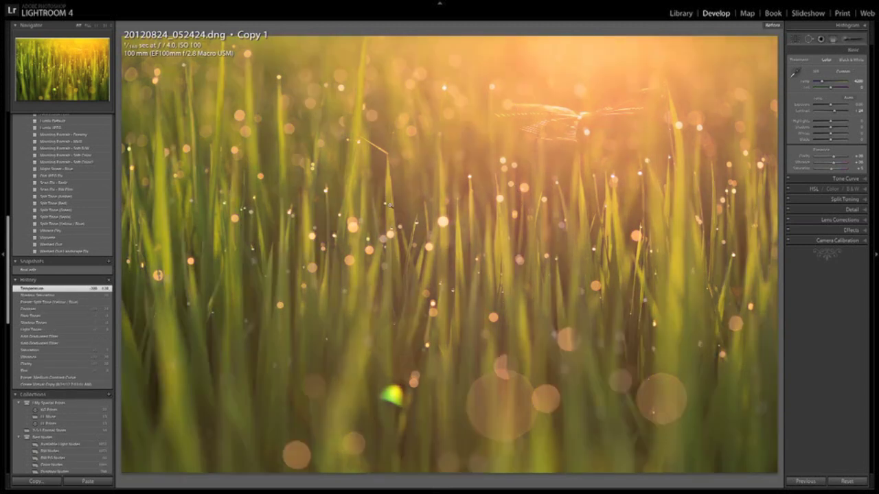
key(backslash)
key(backslash)
key(backslash)
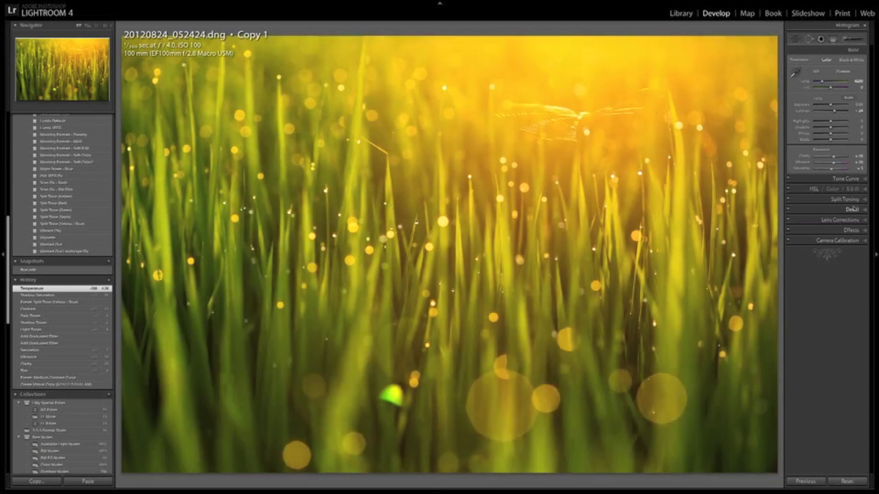
- Increase the photo's sharpening amount and add slight luminance noise reduction
click(851, 209)
drag(821, 175, 826, 175)
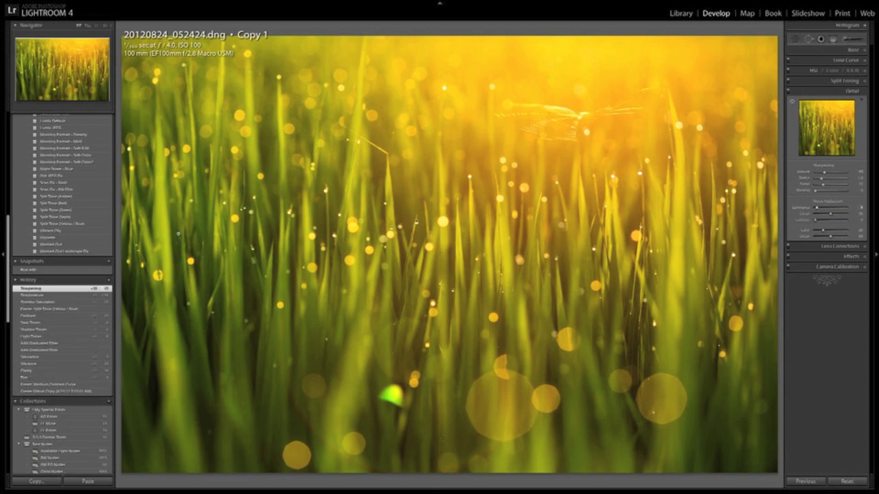
- Apply the Vignette preset and weaken the amount of its post-crop vignetting slightly
click(76, 237)
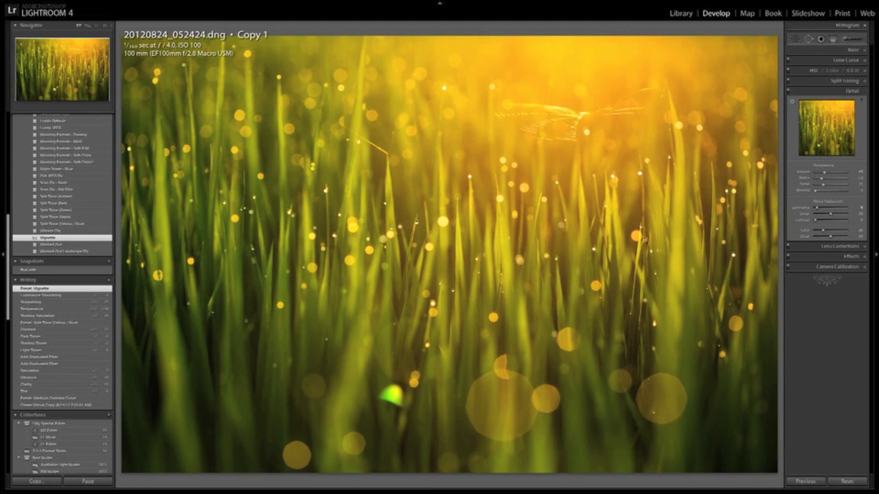
click(850, 256)
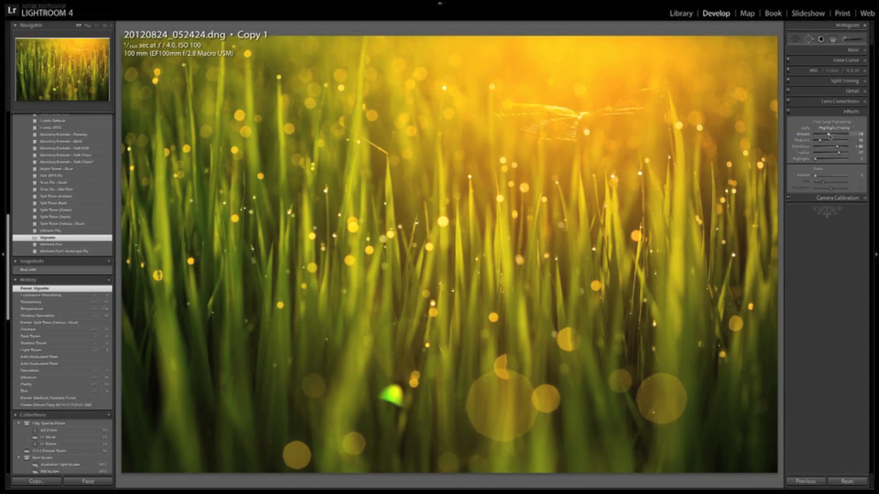
drag(828, 135, 830, 135)
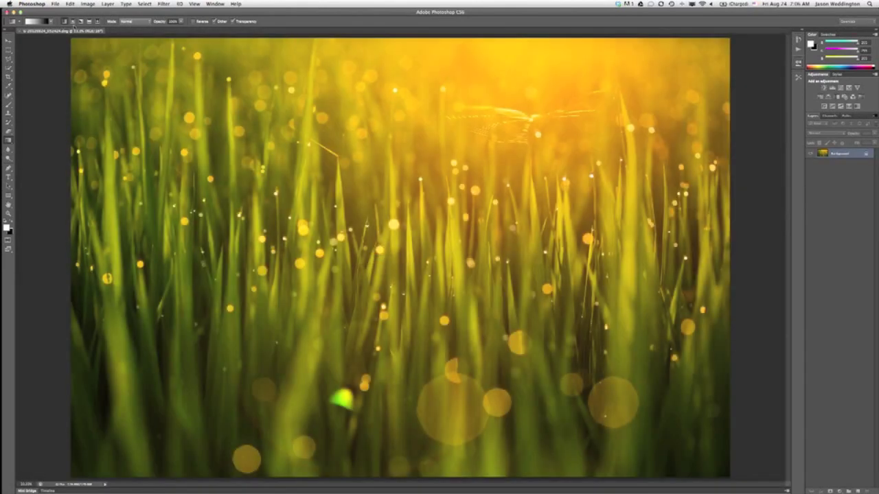
- In Photoshop, convert the image to Lab Color mode
click(88, 3)
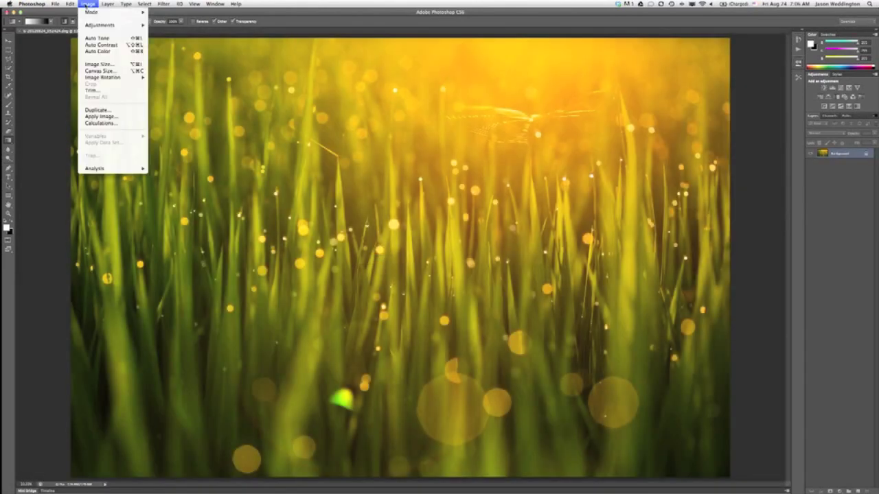
mouse_move(109, 12)
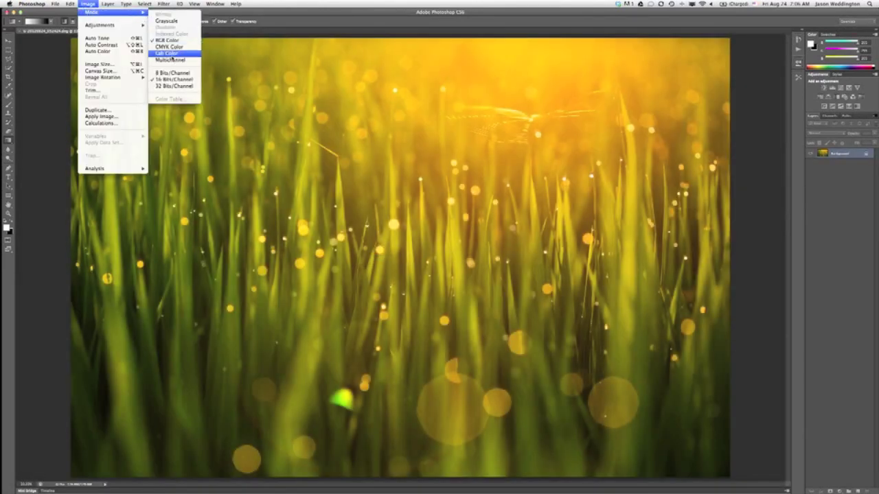
click(169, 54)
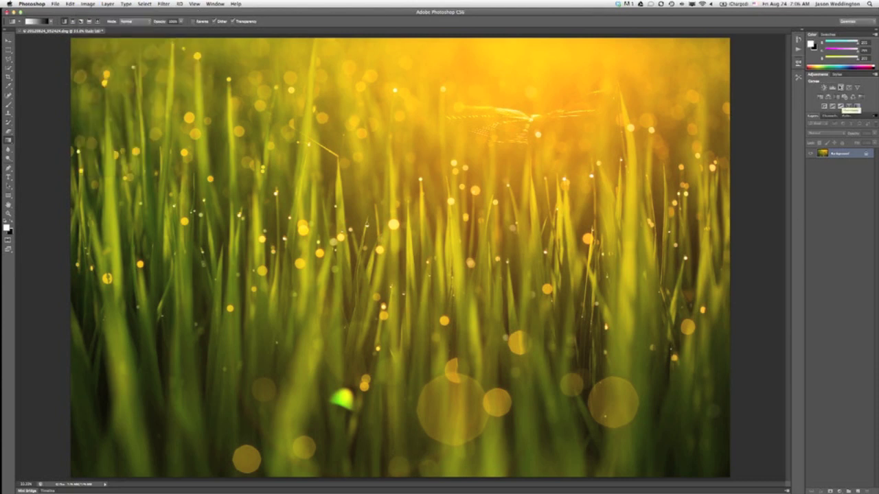
- Add a Curves adjustment layer and move the a channel's white point slightly inward to warm the image toward red
click(840, 88)
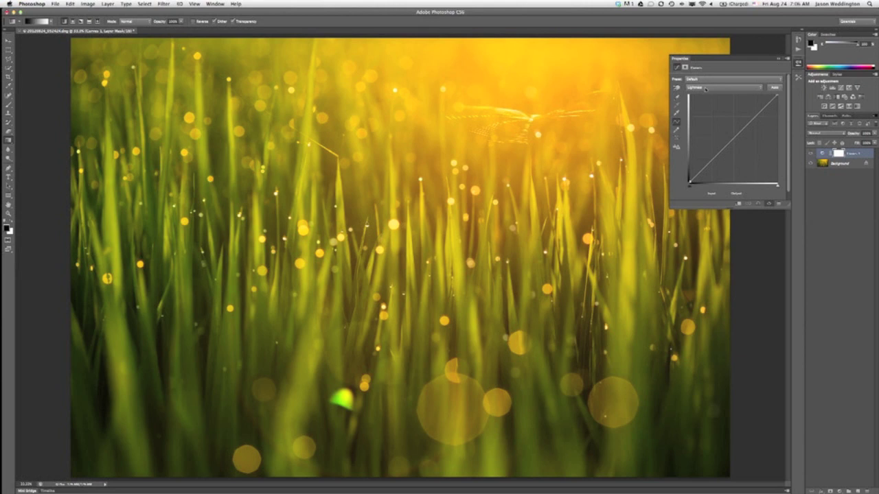
click(706, 90)
click(706, 92)
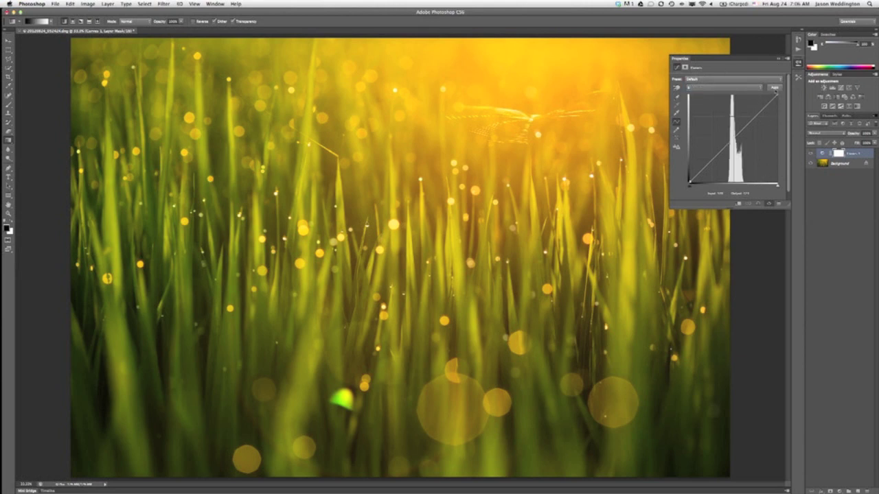
drag(777, 95, 770, 94)
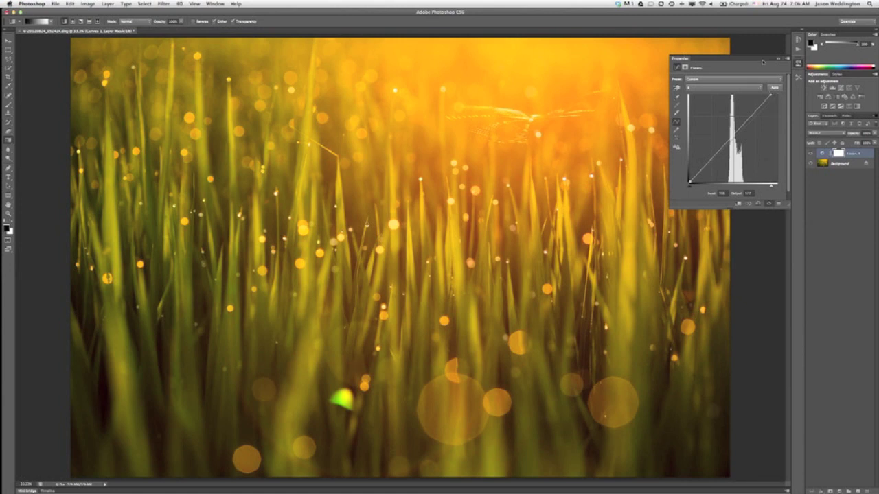
click(798, 62)
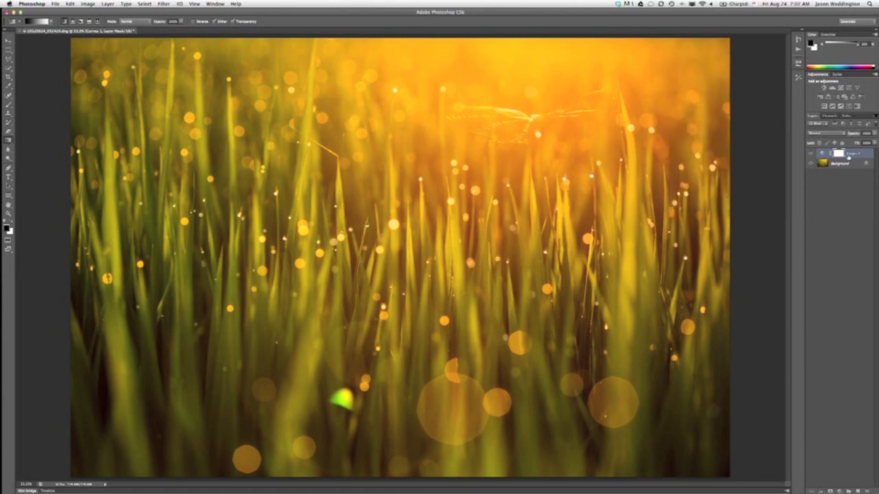
- Rename the new Curves layer as red
click(850, 155)
double_click(864, 151)
text(red)
key(Return)
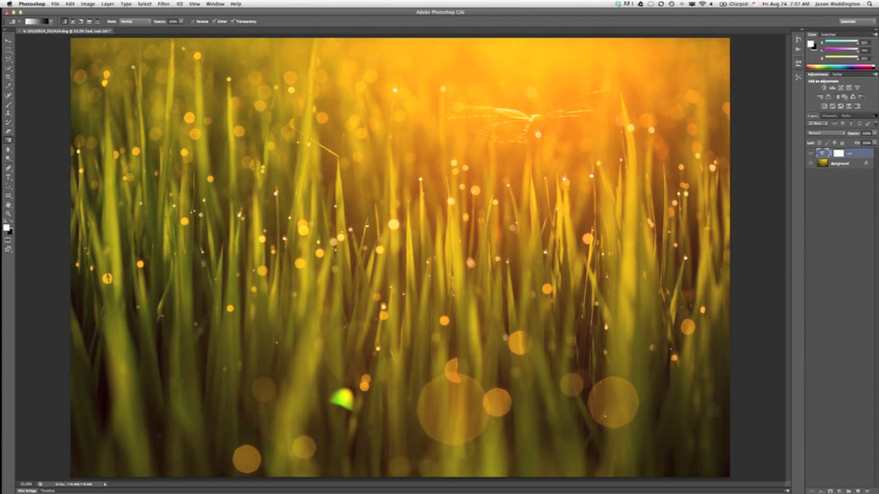
- Add a second Curves layer with the a channel's black point moved inward to boost the greens, and name it green
click(841, 88)
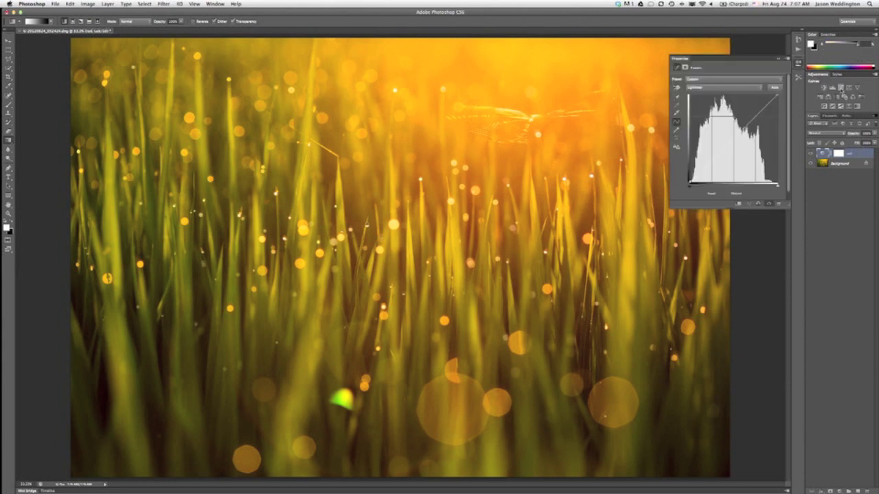
click(732, 88)
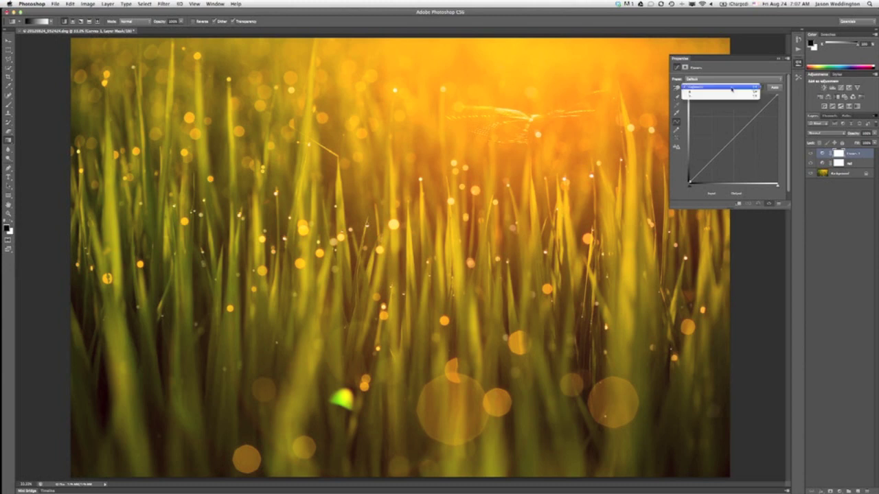
click(727, 97)
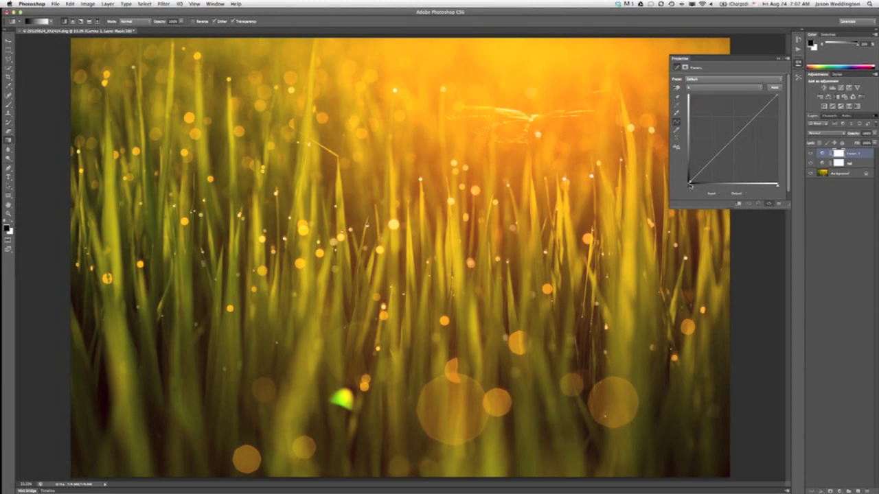
drag(689, 183, 704, 185)
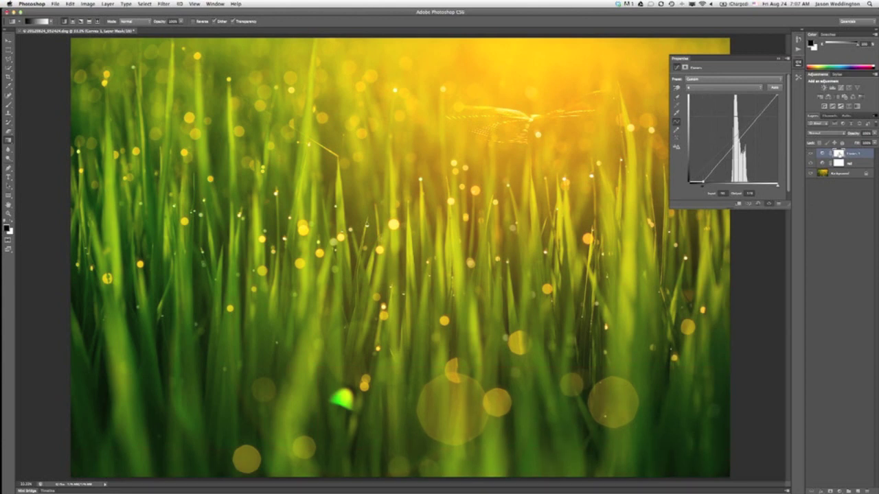
double_click(854, 156)
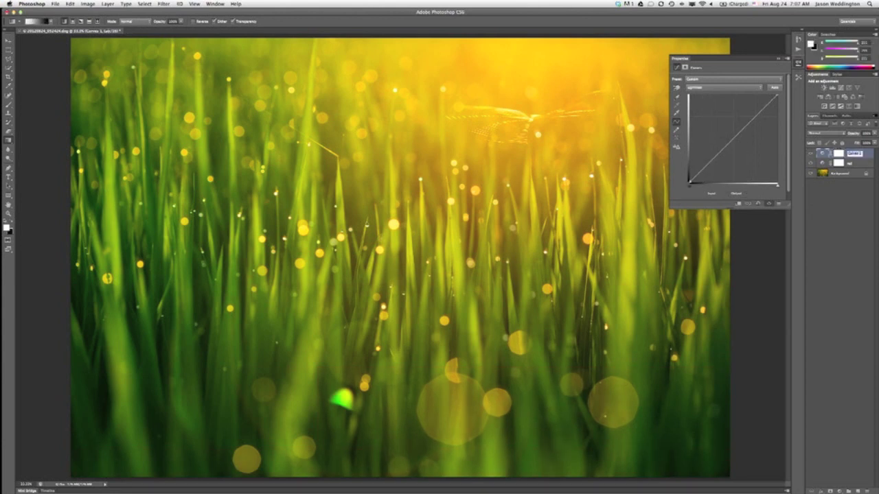
text(gre)
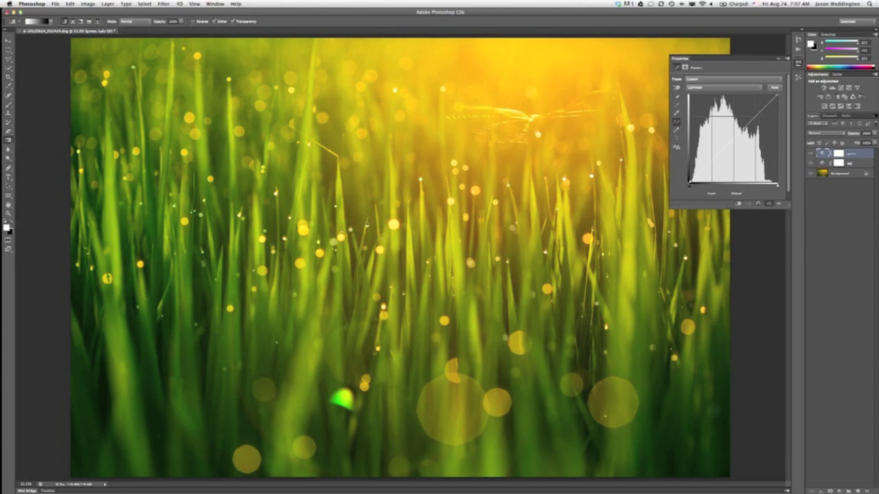
- Add a third Curves adjustment layer and move the b channel's black point slightly inward to push the image toward blue
click(841, 89)
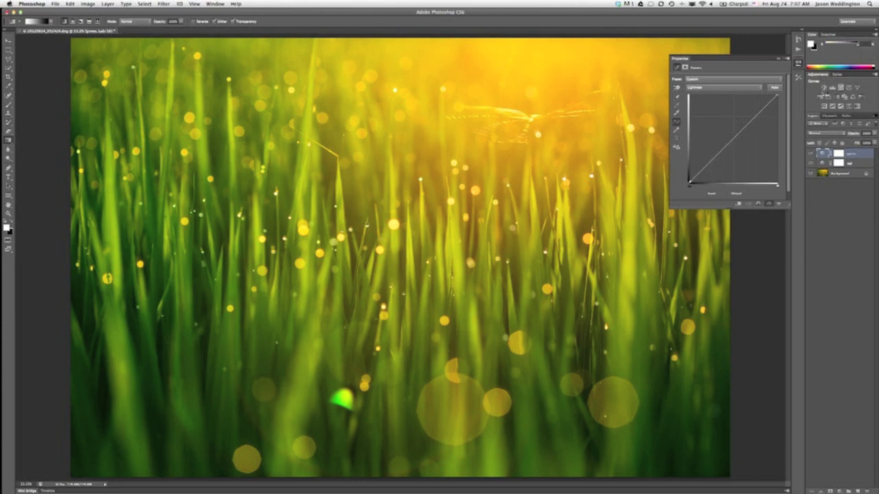
click(719, 88)
click(718, 96)
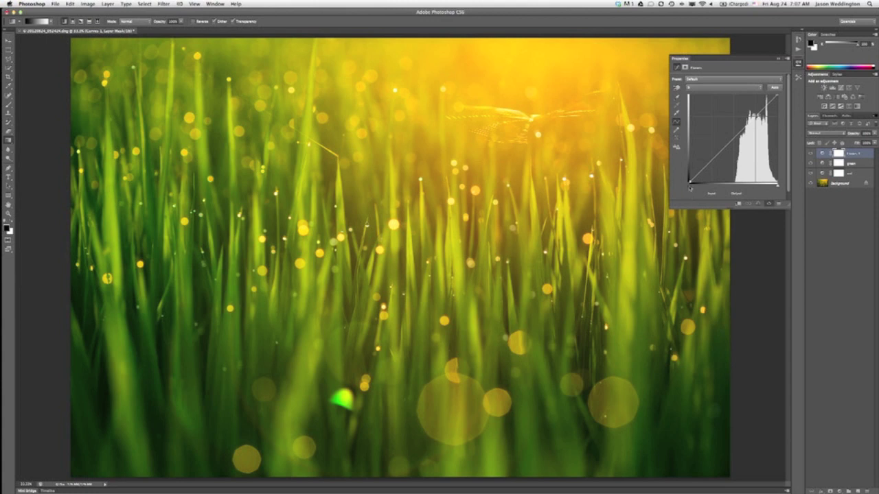
drag(690, 184, 702, 184)
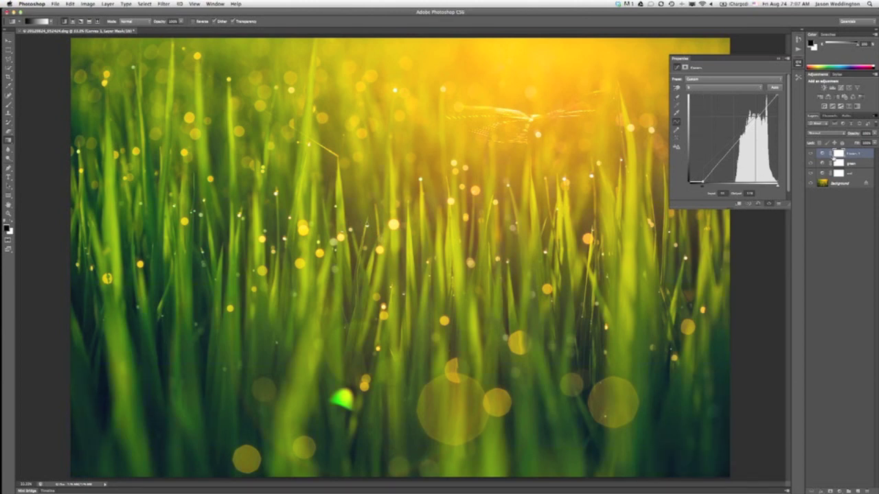
- Rename the new Curves layer as blue shadows and collapse the curve settings
click(854, 156)
double_click(853, 156)
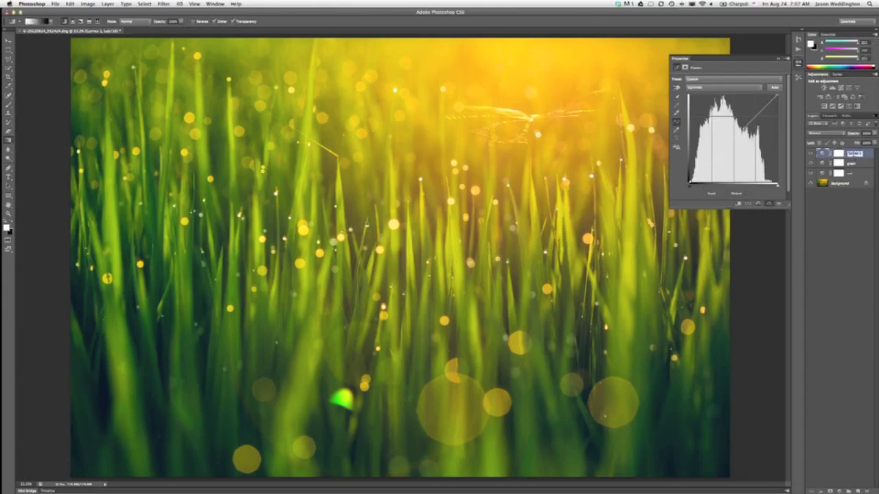
text(blue shadows)
key(Return)
click(798, 63)
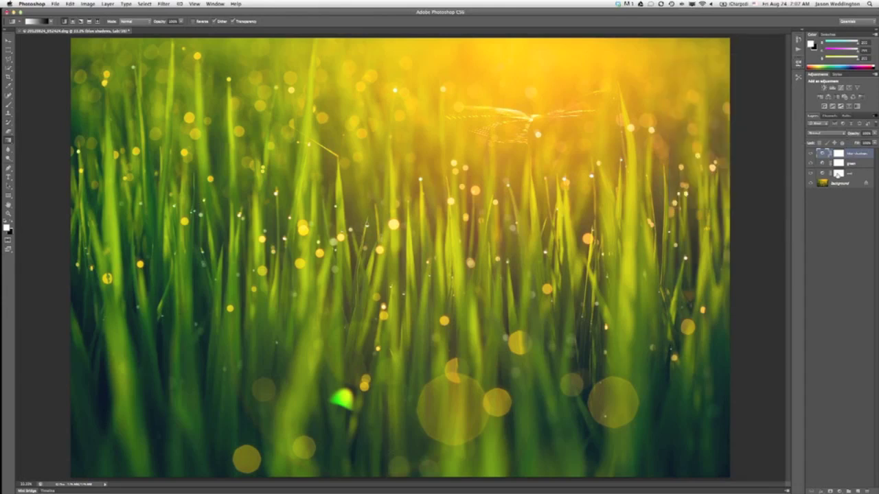
- Hide the green and blue shadows layers and invert the red layer's mask to black
click(811, 164)
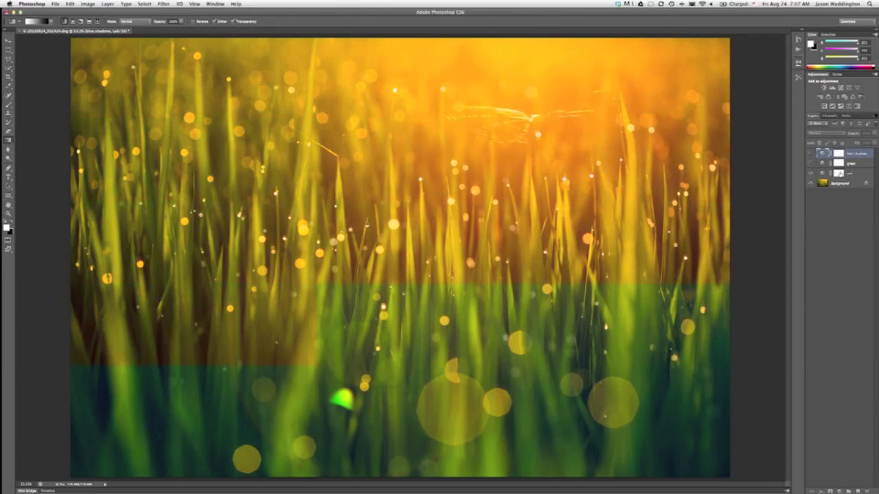
click(839, 174)
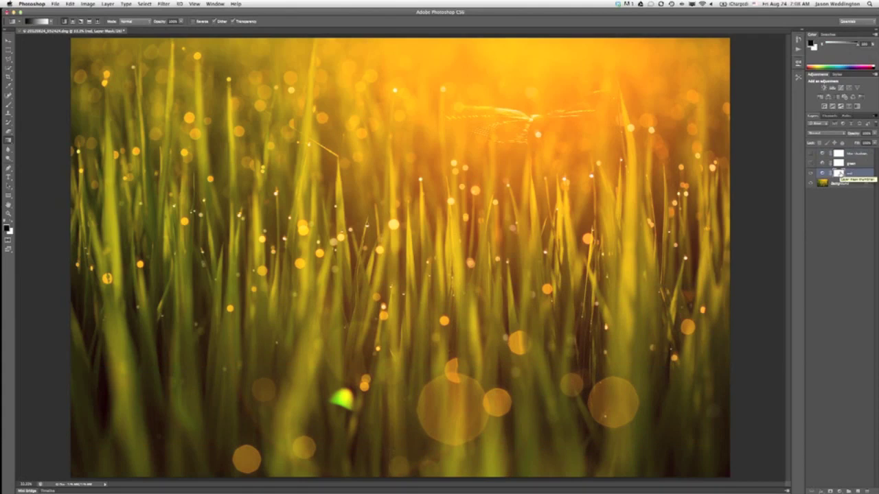
key(super+i)
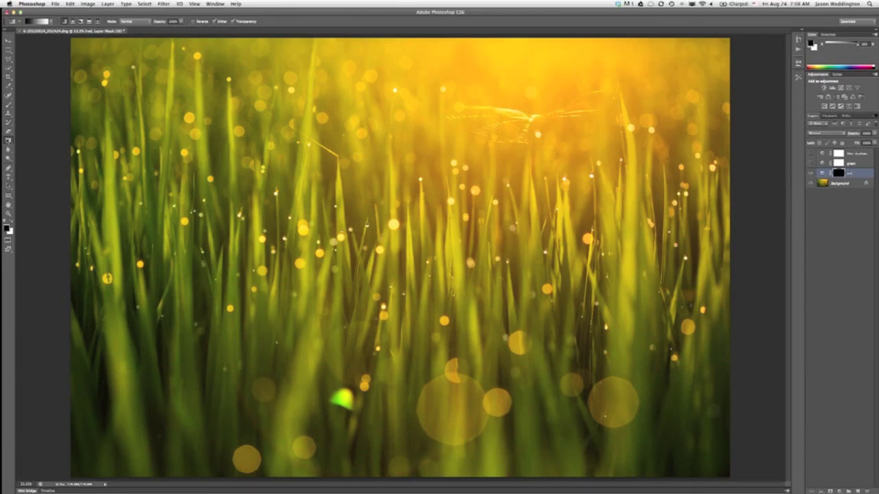
click(11, 225)
key(x)
drag(609, 85, 630, 65)
key(super+z)
drag(611, 79, 635, 59)
click(812, 174)
click(811, 174)
key(super+z)
- Apply a gradient to the red layer's mask that reveals the warm tint toward the sunlit upper-right corner, and show the green layer again
drag(555, 122, 601, 59)
click(821, 167)
click(811, 163)
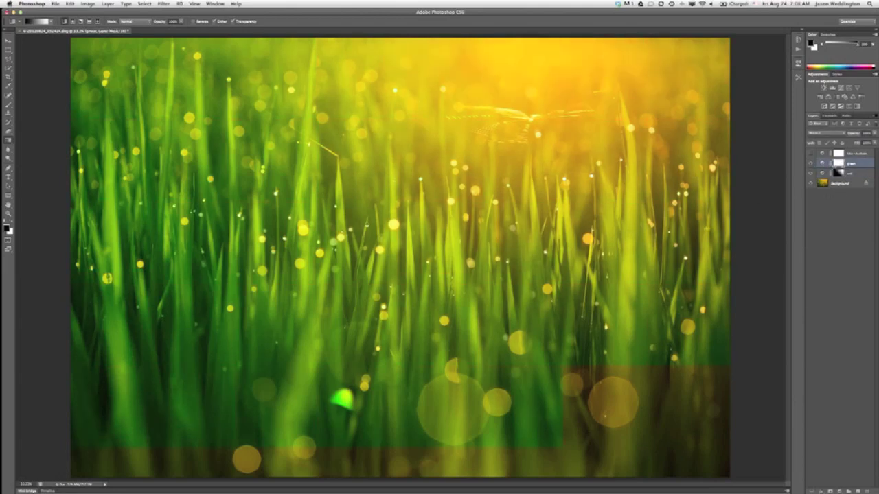
- Invert the green layer's mask to black and apply a long diagonal gradient revealing the effect from the top centre toward the lower left
key(super+i)
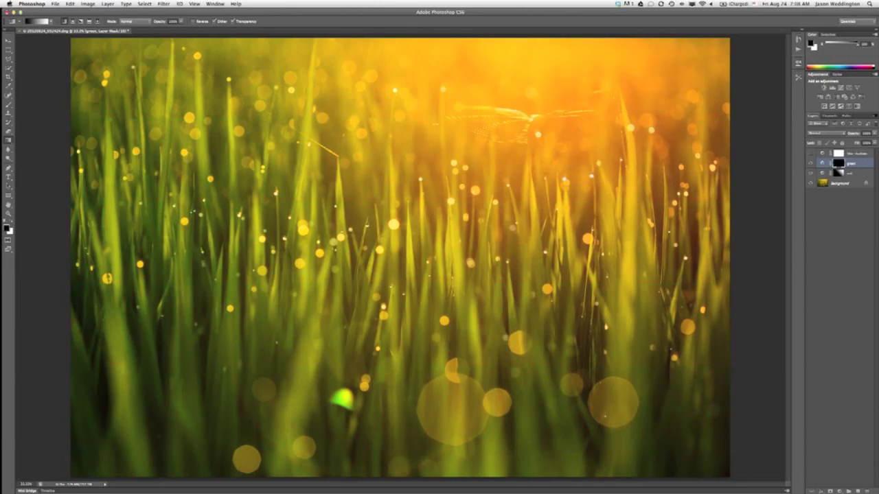
drag(289, 310, 161, 425)
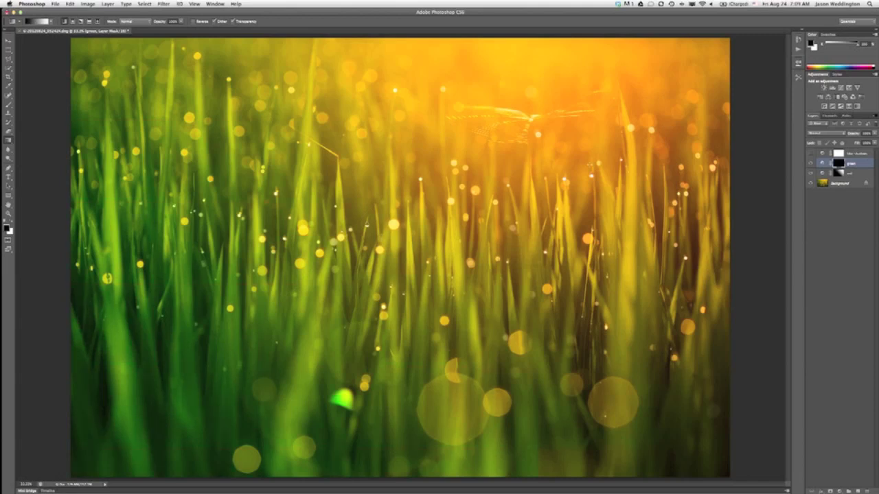
key(super+z)
drag(501, 53, 305, 386)
- Invert the blue shadows layer's mask and apply a gradient that limits the blue tint to the lower part of the image
click(838, 154)
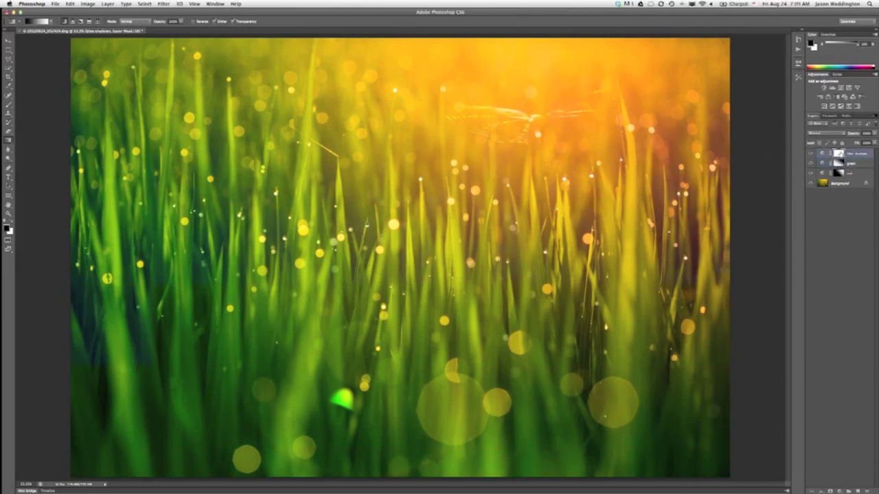
key(super+i)
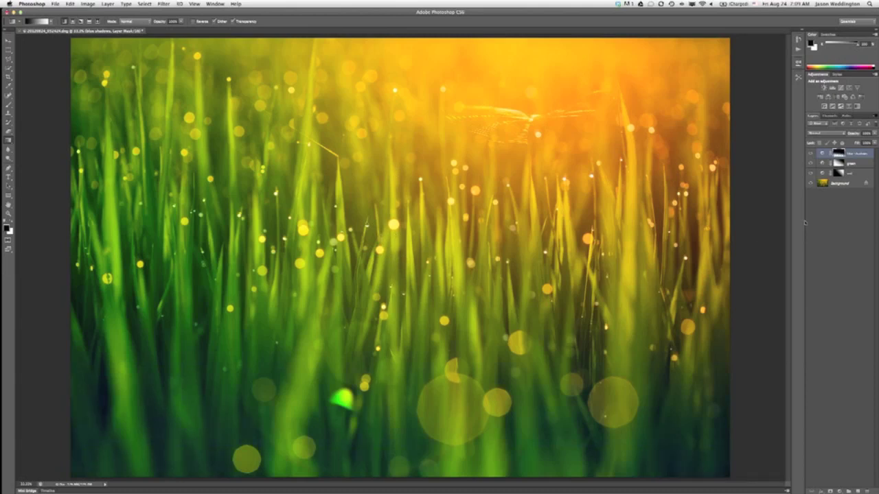
- Lower the opacity of the blue shadows, green and red Curves layers to soften each colour effect
click(874, 143)
click(867, 141)
click(860, 166)
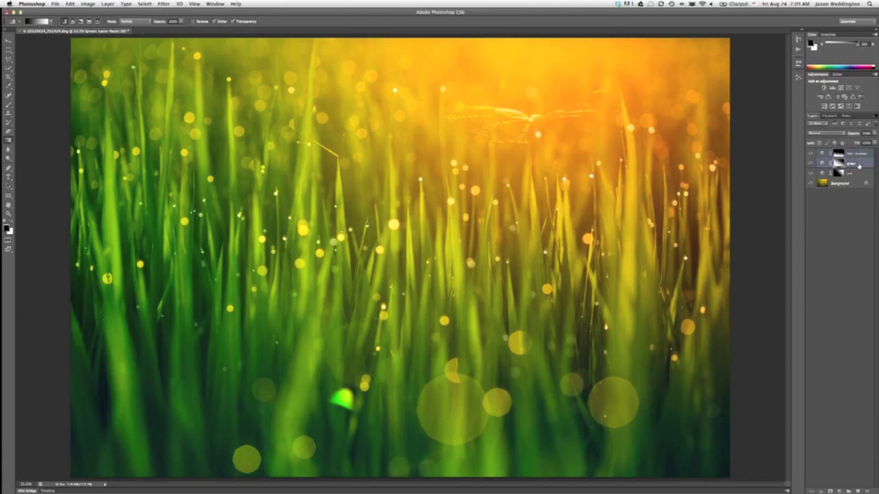
click(872, 133)
drag(868, 140, 867, 141)
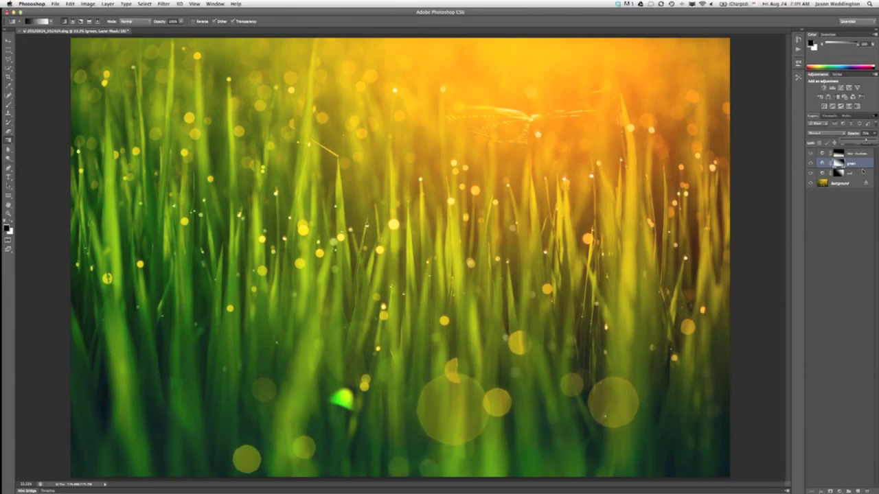
click(858, 173)
click(875, 133)
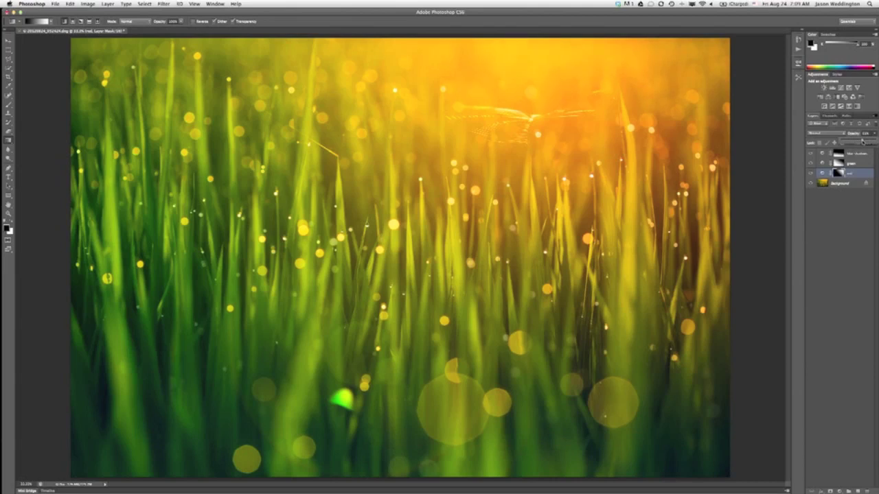
drag(867, 143, 871, 141)
- Group the three Curves layers and slightly reduce the group's opacity, comparing the image with and without the group
click(844, 154)
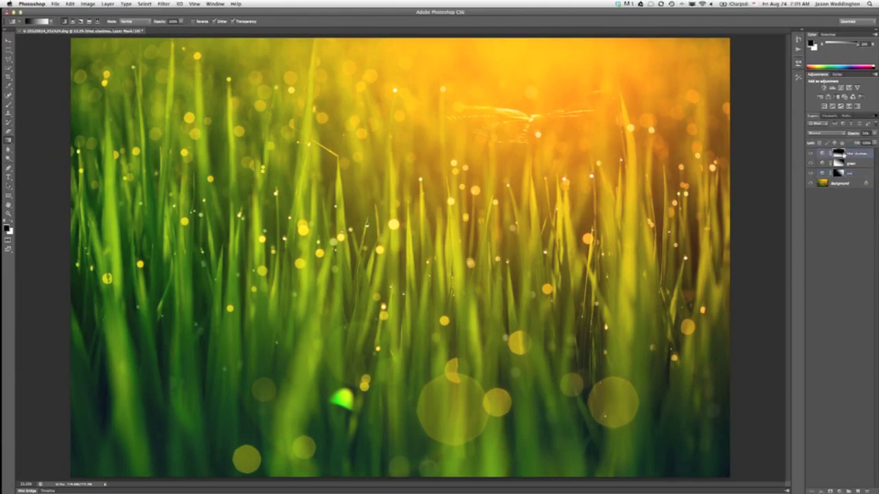
shift+click(863, 176)
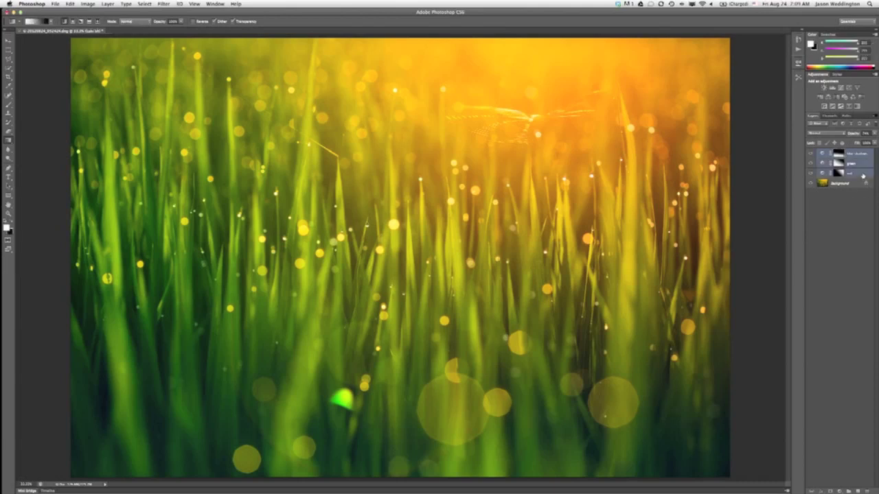
key(ctrl+g)
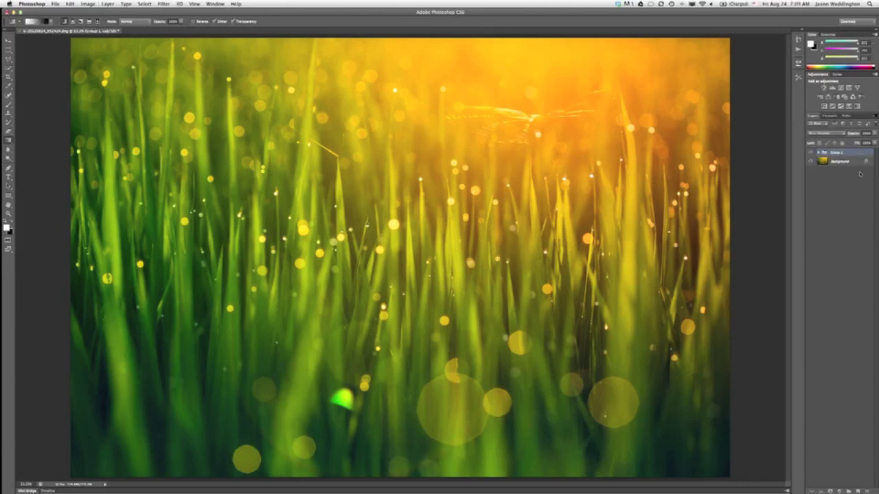
mouse_move(876, 137)
mouse_down()
mouse_move(862, 142)
mouse_move(871, 142)
mouse_up()
click(810, 152)
click(811, 153)
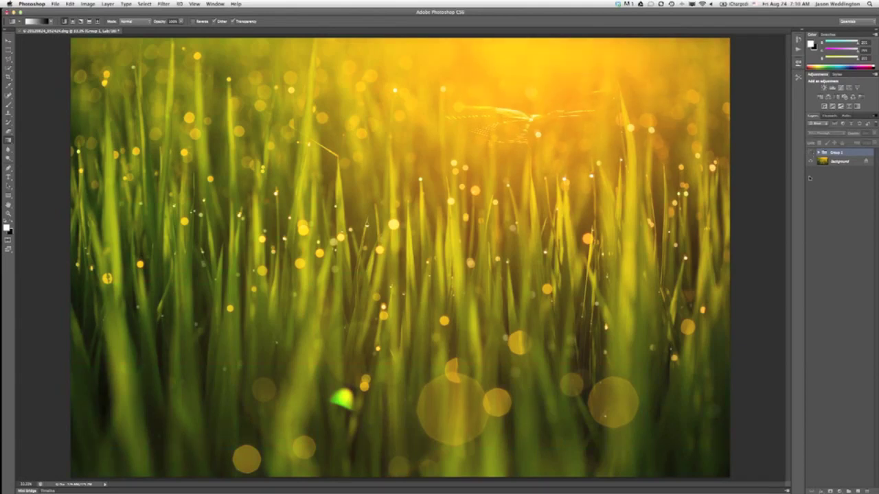
click(811, 154)
- Merge all visible layers into the background and convert the image to RGB Color mode
key(shift+super+e)
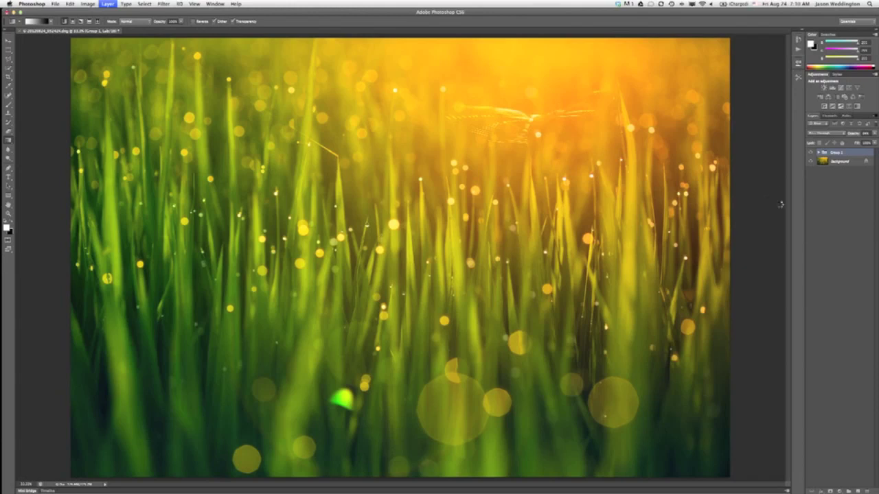
click(91, 5)
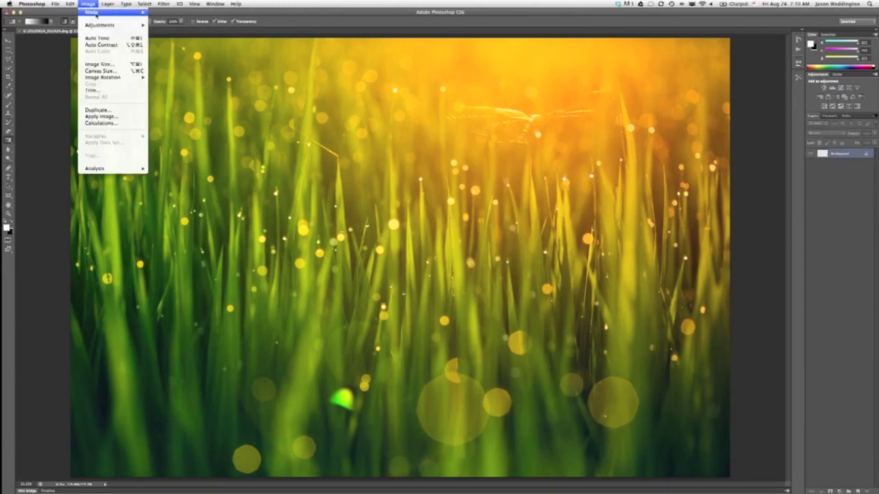
mouse_move(111, 12)
click(167, 40)
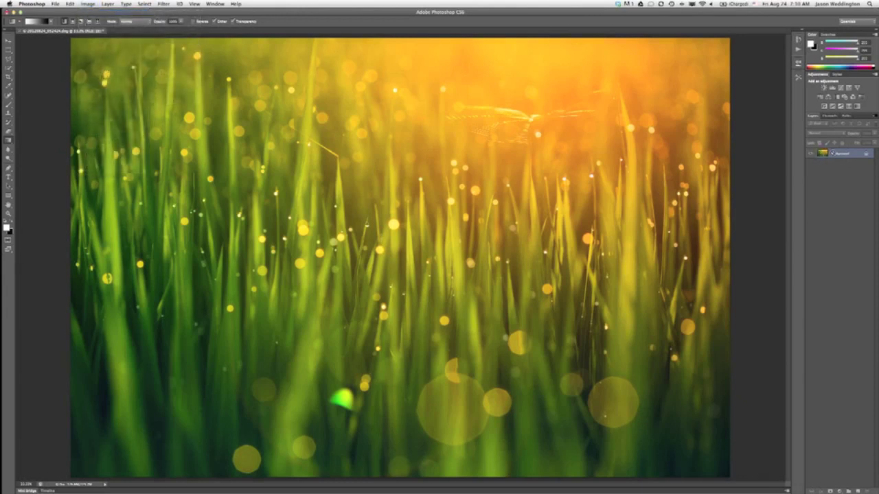
- Duplicate the background layer and apply a Gaussian Blur to the copy with a slightly increased radius
key(super+j)
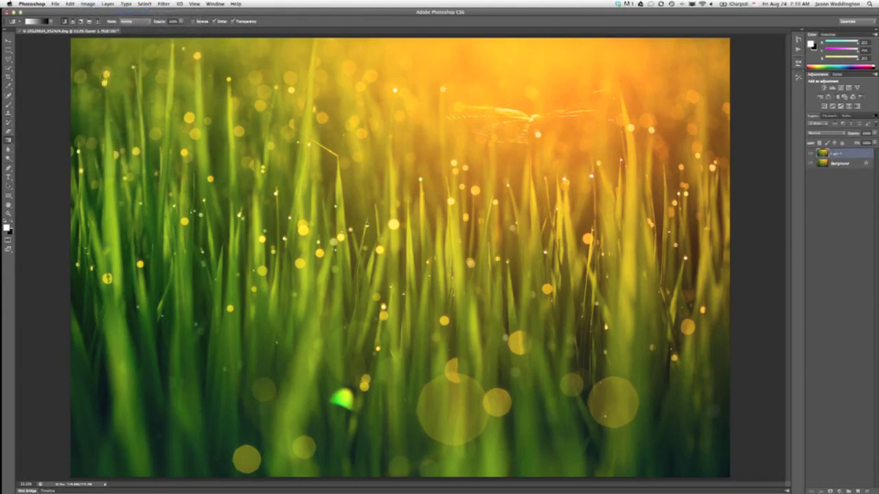
click(166, 4)
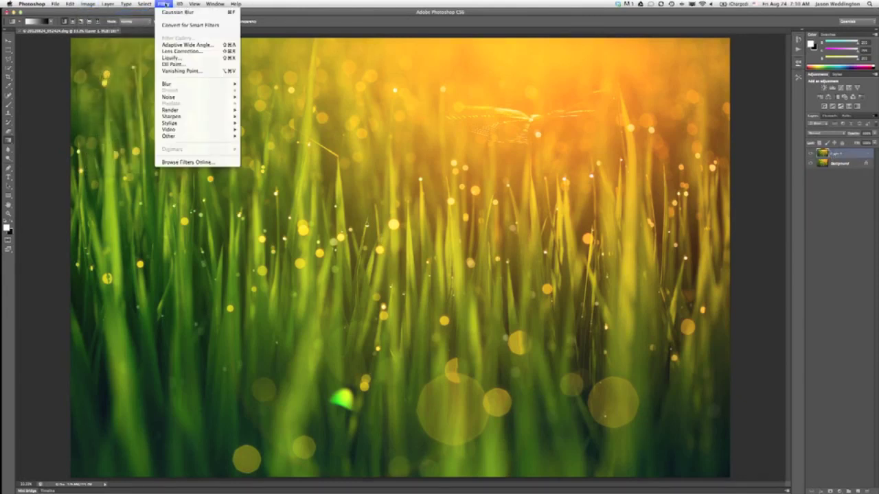
mouse_move(171, 84)
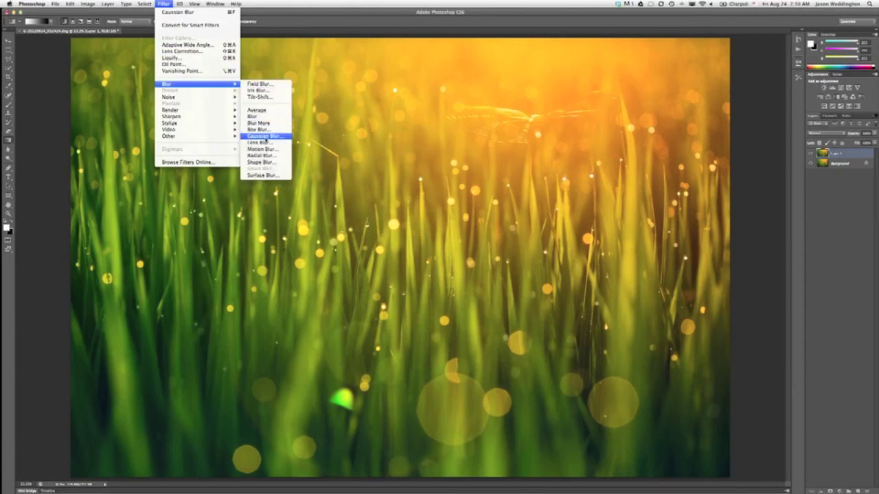
click(262, 136)
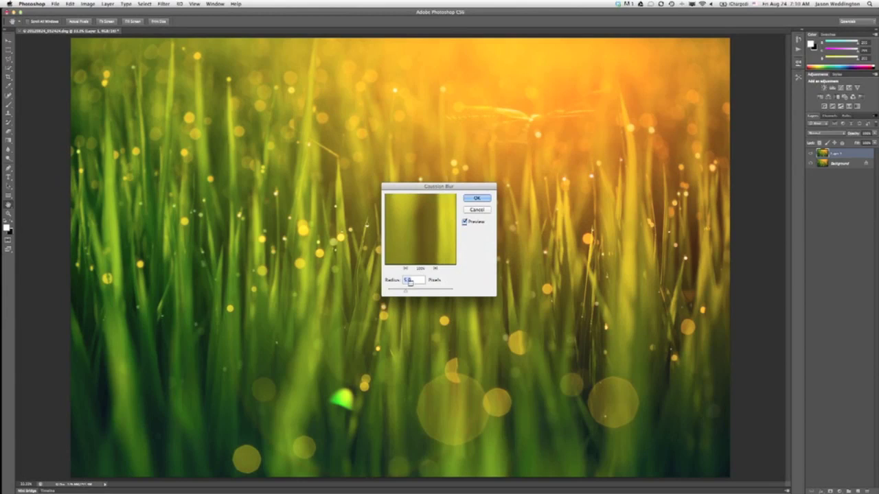
drag(405, 291, 411, 294)
click(477, 199)
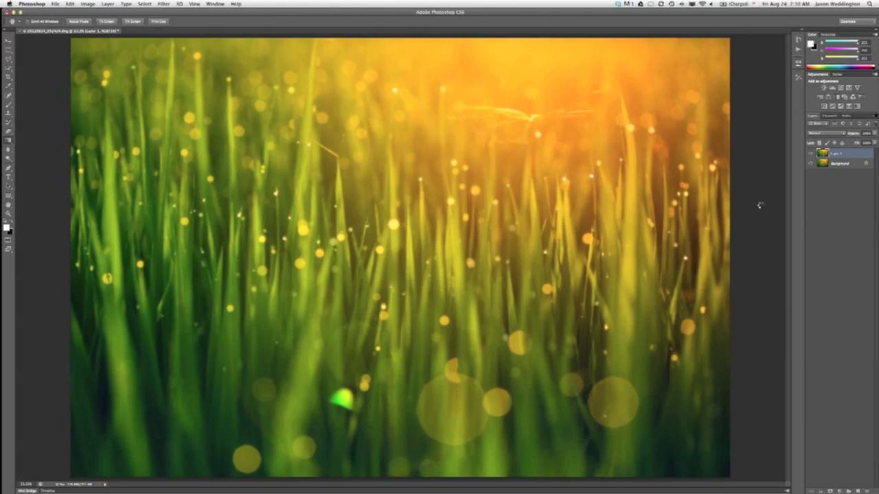
- Set the blurred layer's blend mode to Soft Light
key(g)
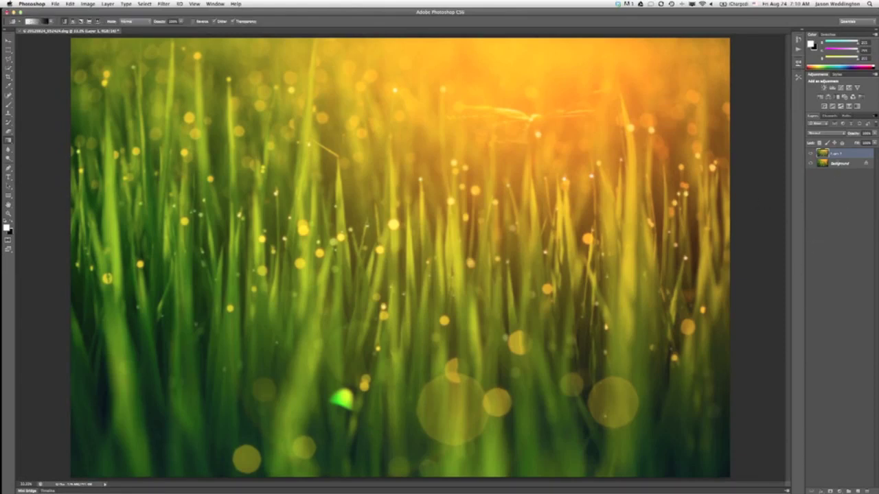
click(826, 134)
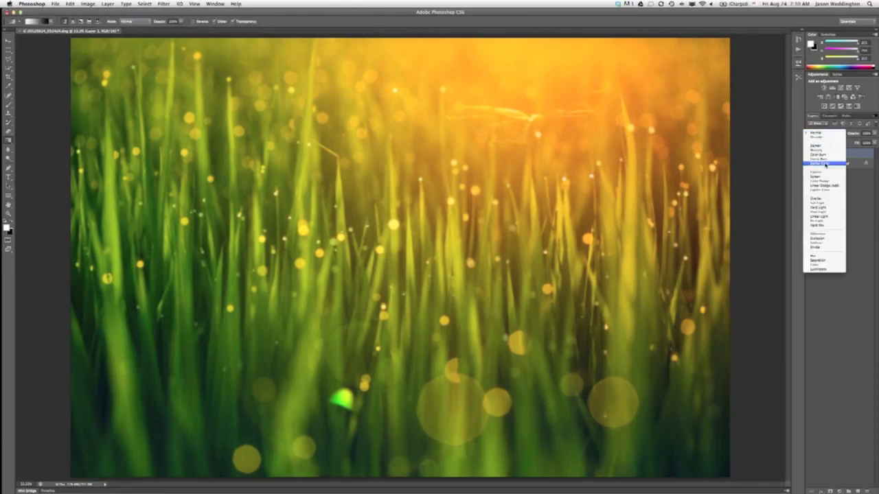
click(821, 204)
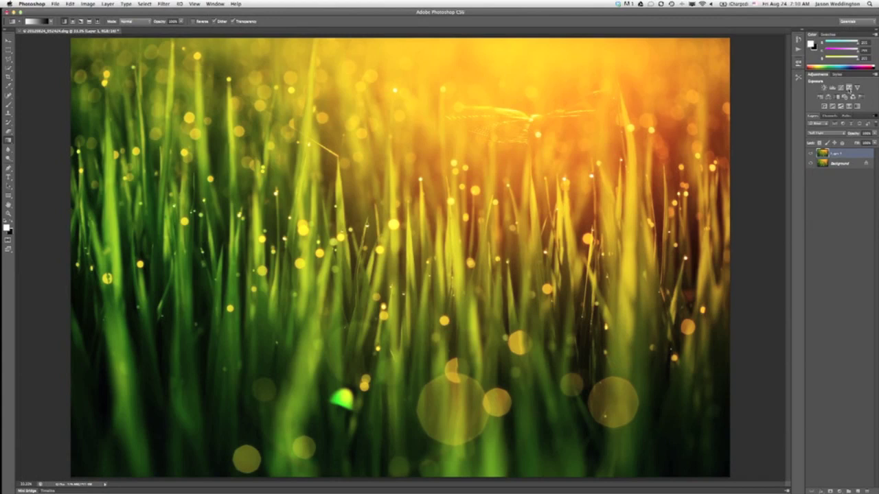
- Add a Hue/Saturation adjustment layer above the blurred layer and make a small saturation adjustment
click(822, 97)
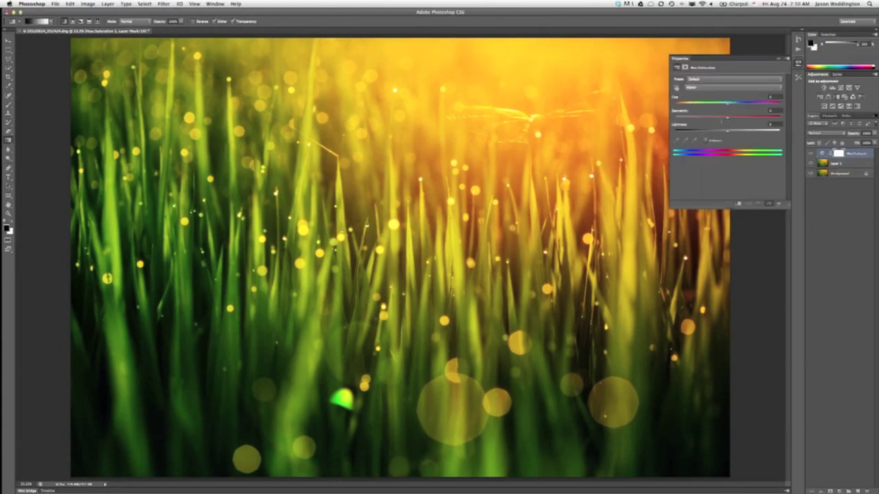
drag(729, 118, 731, 119)
- Add an RGB Curves adjustment layer, raise the black point slightly, and place a point in the shadow range to lift the dark tones
click(842, 88)
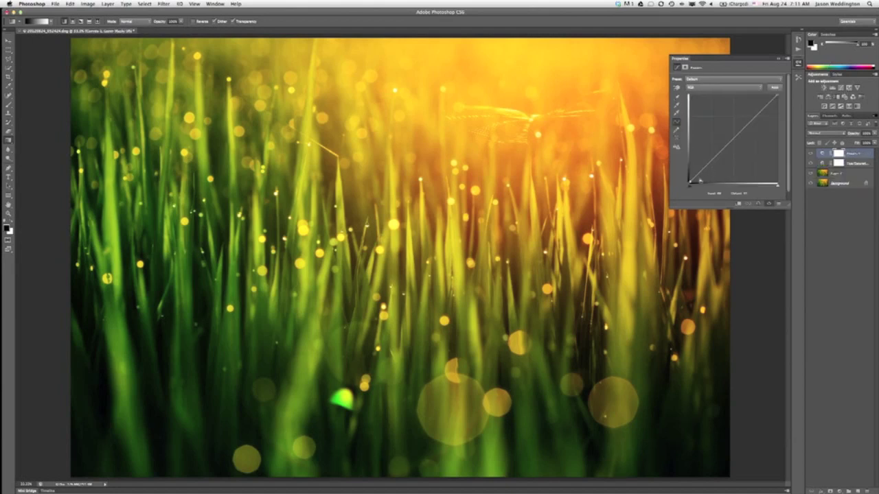
drag(689, 183, 692, 177)
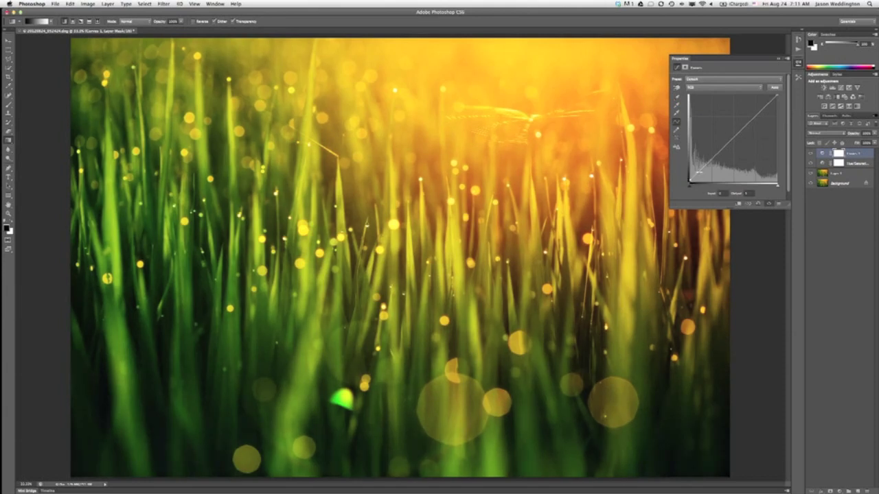
click(709, 162)
click(797, 62)
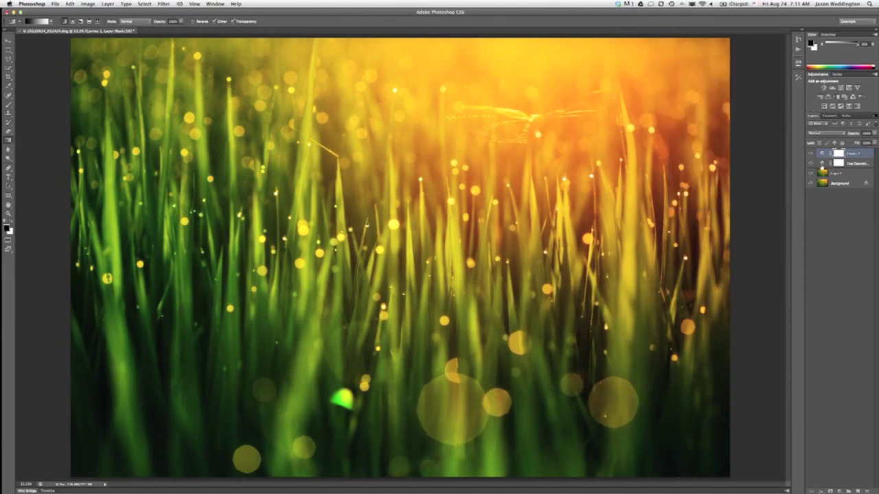
- Group the blurred layer with the Hue/Saturation and Curves adjustments above it, and name the group "glow"
shift+click(838, 174)
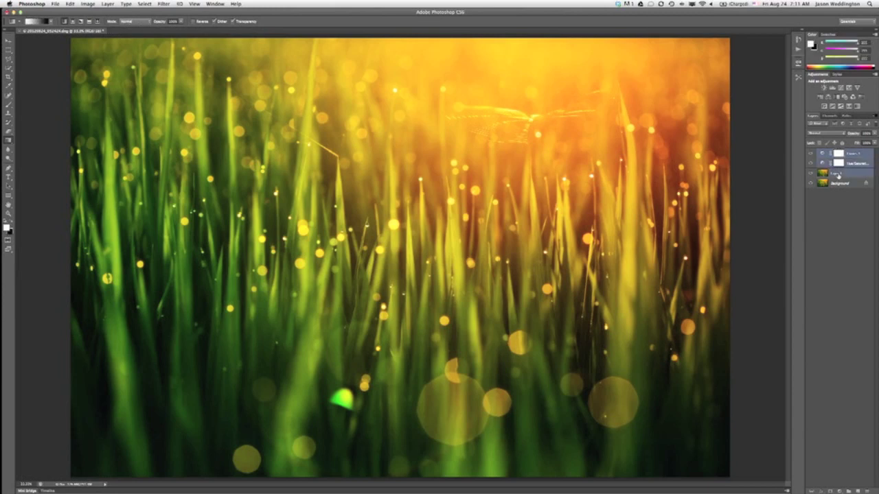
key(super+g)
double_click(839, 152)
text(glow)
key(Return)
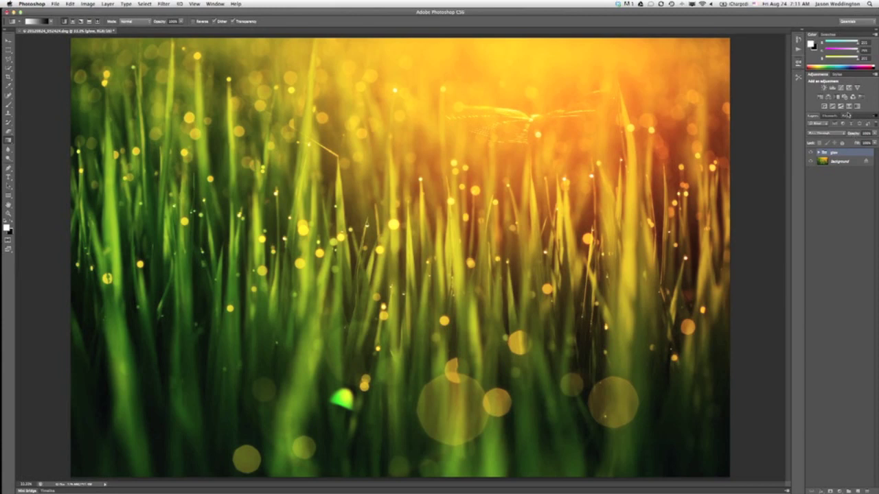
- Add an RGB Curves adjustment layer above the glow group, slightly lowering the shadows and nudging a highlight point up, and check its effect
click(840, 87)
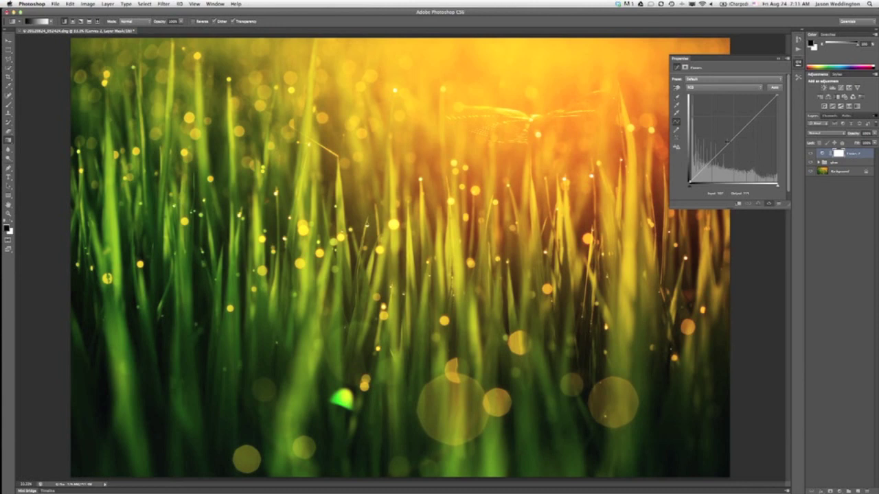
click(690, 183)
drag(711, 163, 710, 167)
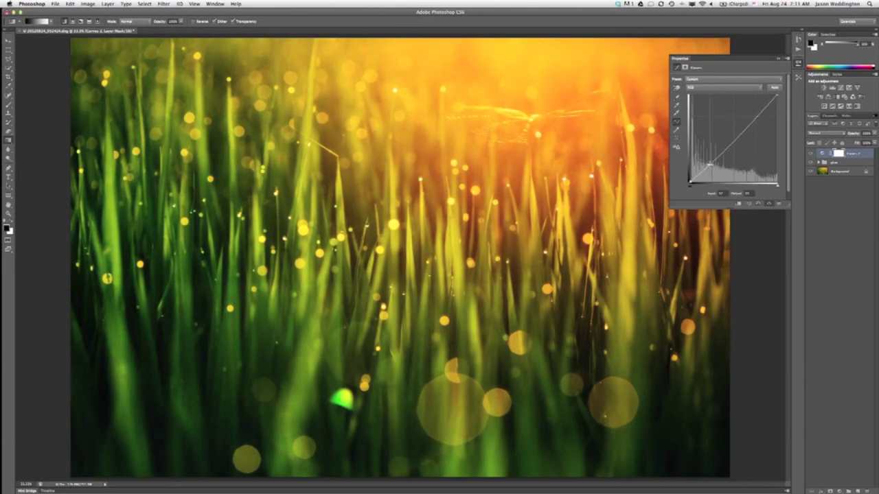
click(751, 122)
drag(751, 122, 752, 121)
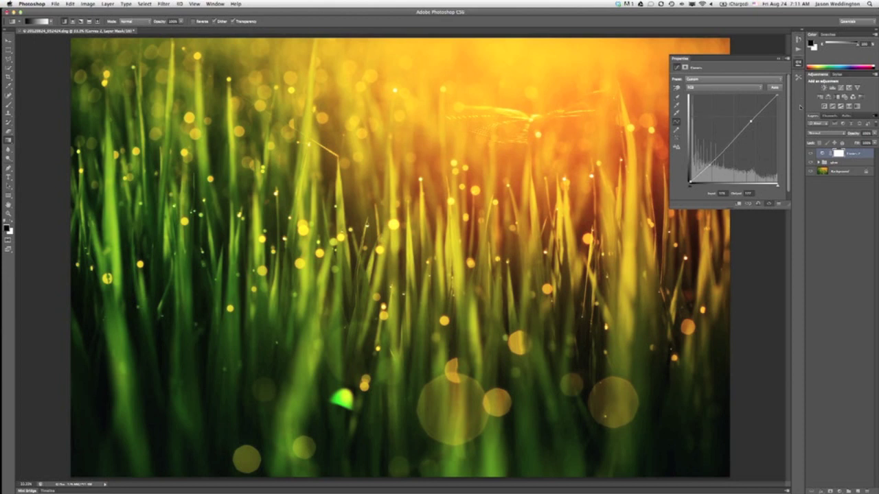
click(797, 63)
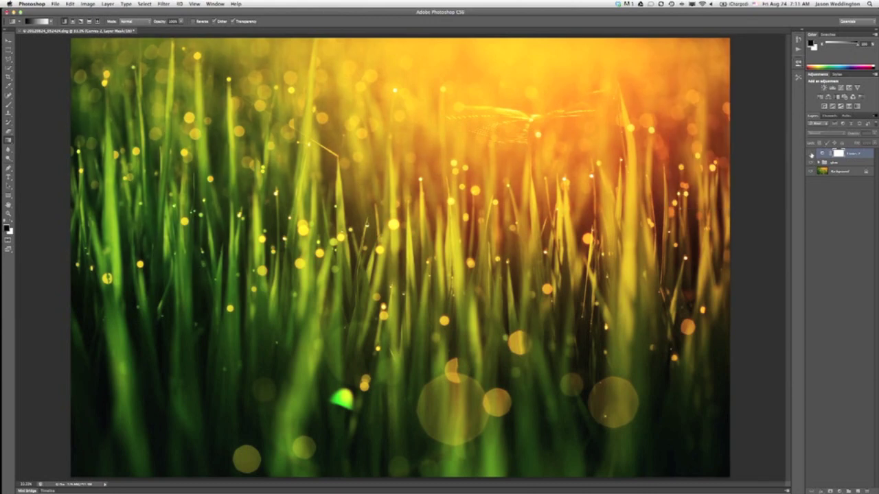
click(811, 155)
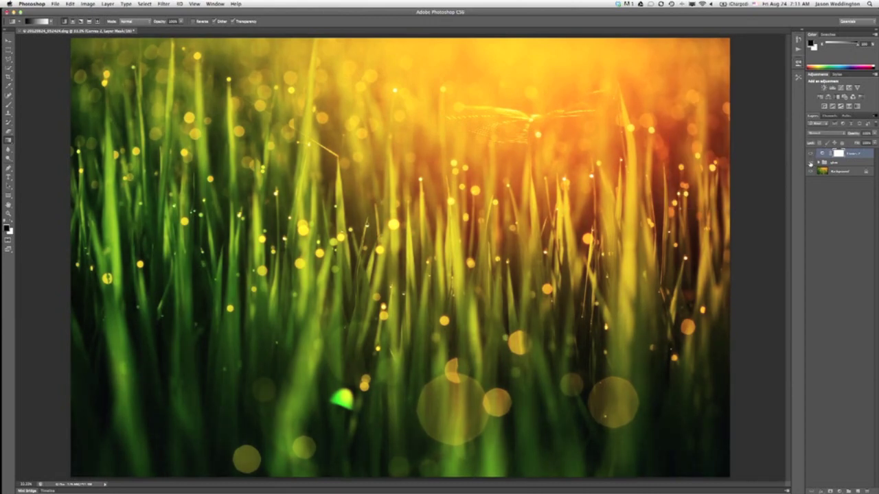
click(811, 161)
- Slightly lower the opacity of the glow group and of the Curves layer above it
click(856, 163)
click(874, 134)
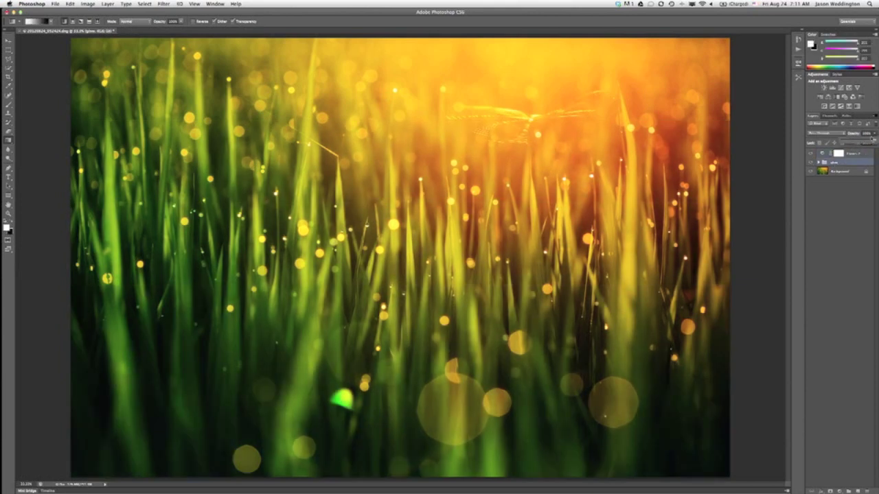
drag(870, 142, 868, 142)
click(822, 155)
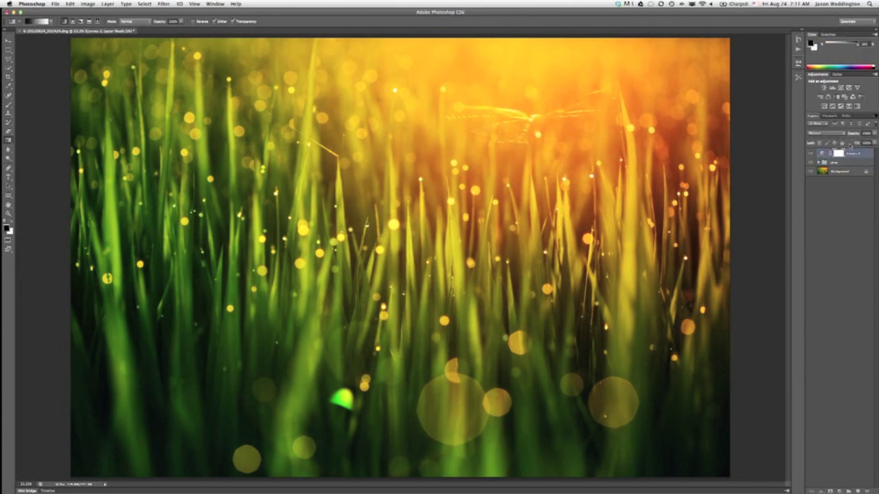
click(874, 134)
drag(873, 140, 869, 141)
- Compare the image with and without the glow group, and merge all visible layers into the background
click(850, 162)
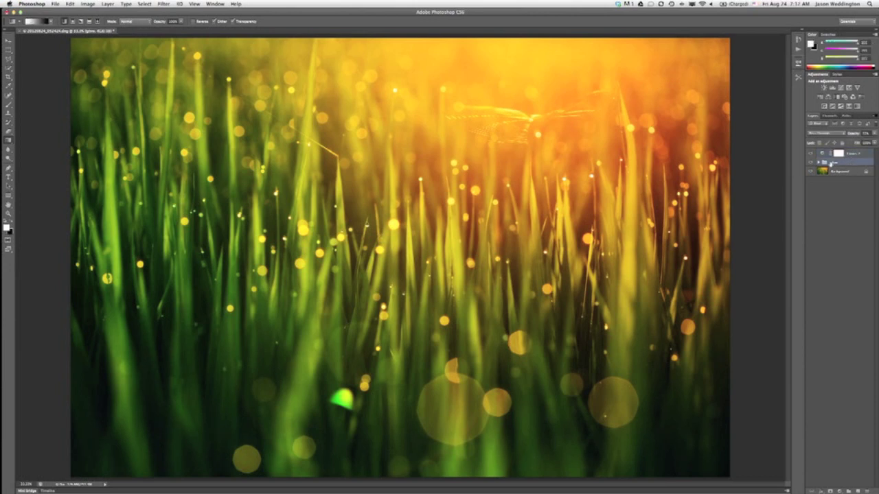
click(811, 163)
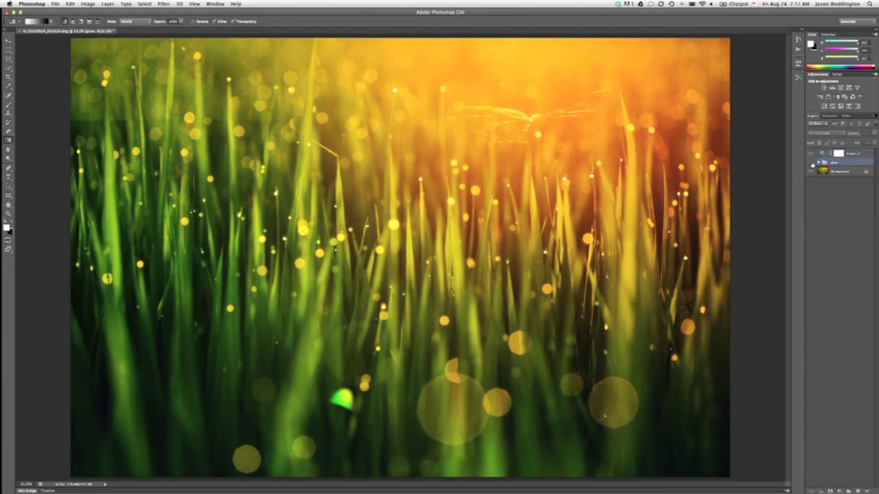
click(813, 163)
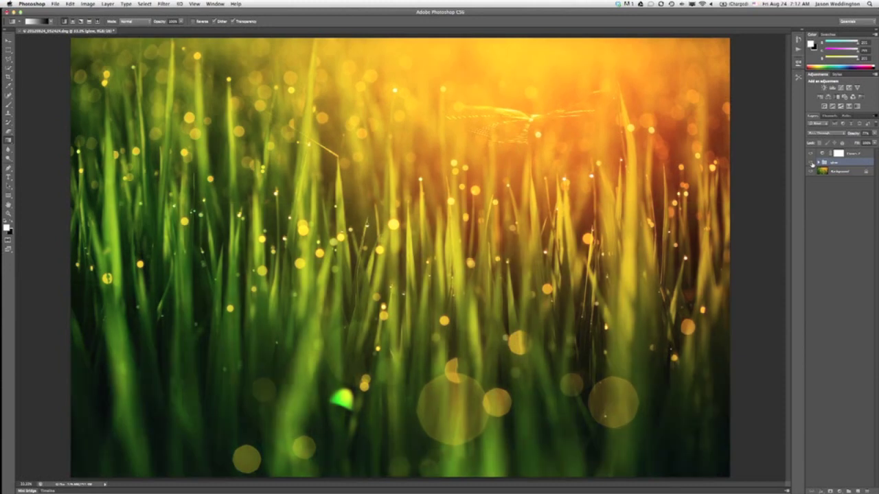
key(shift+super+e)
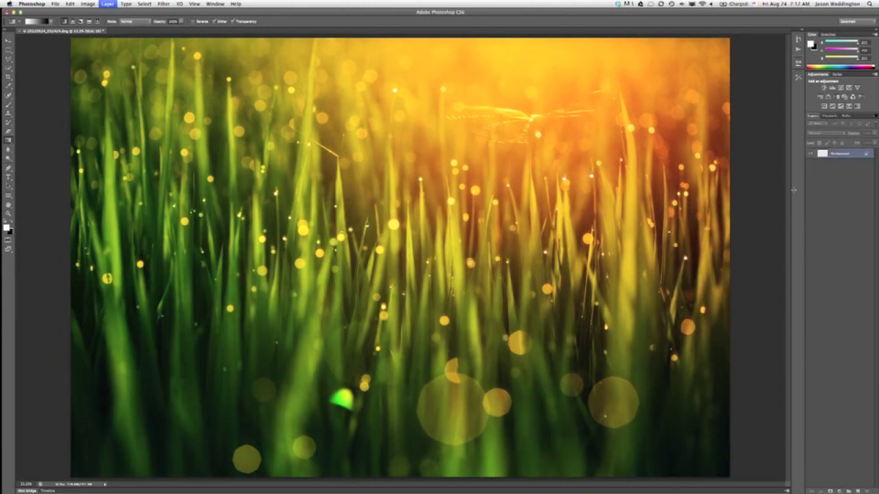
- Apply Auto Tone to the merged image, fade the effect in Normal mode, and save the file
key(shift+super+l)
key(shift+super+f)
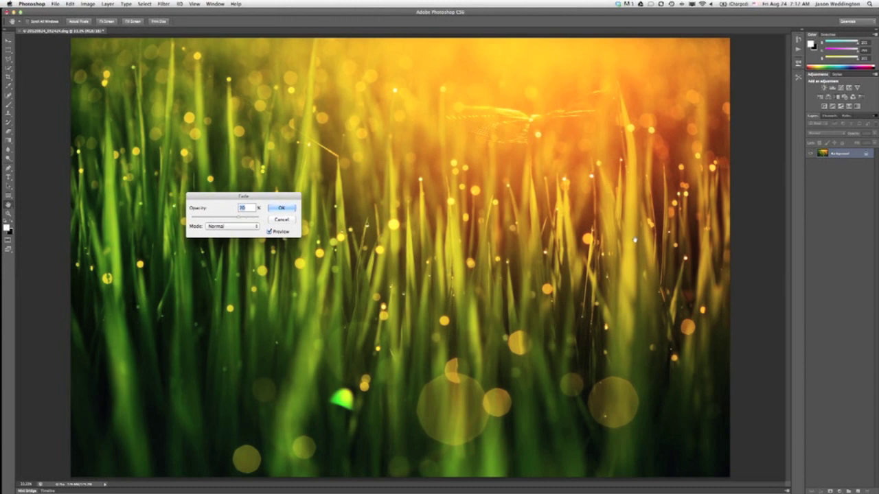
key(Return)
key(g)
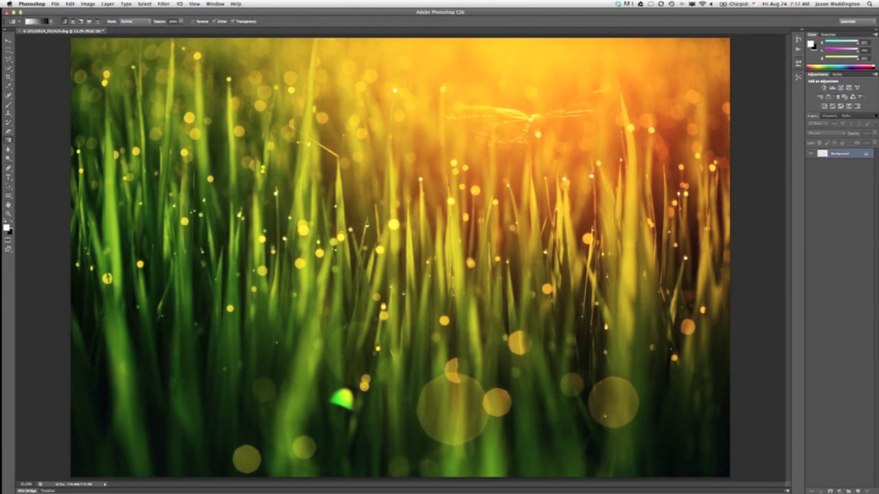
key(super+s)
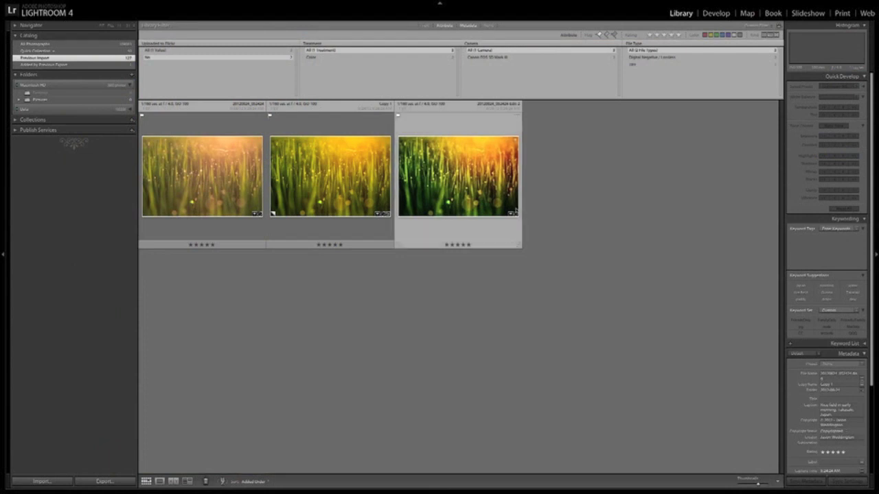
- Switch to Lightroom and compare the original grass photo, its Copy 1 version and the edited image at full view
double_click(458, 177)
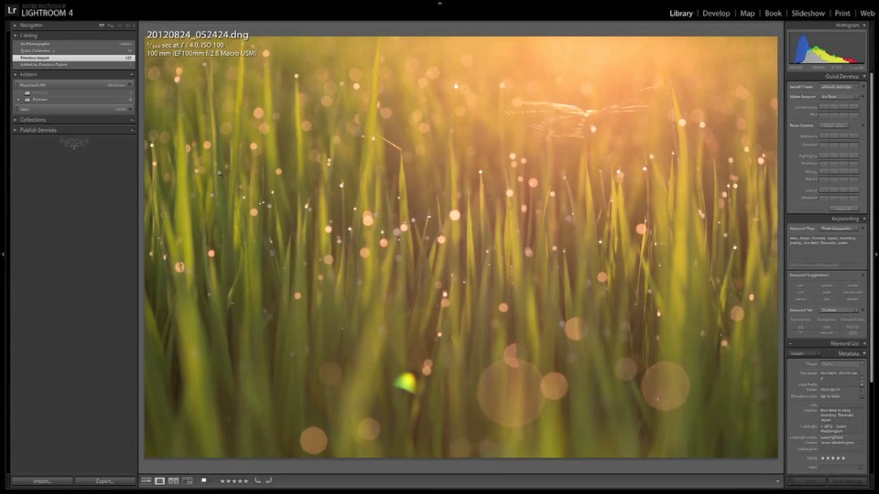
key(Right)
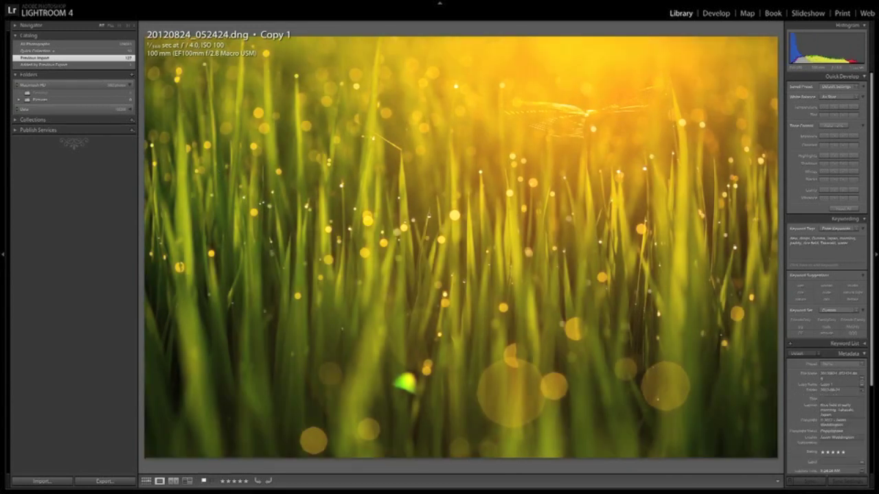
key(Right)
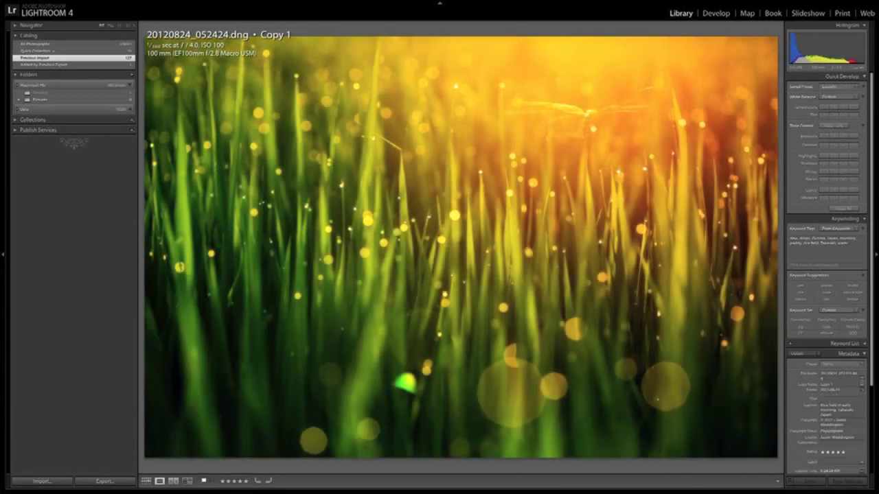